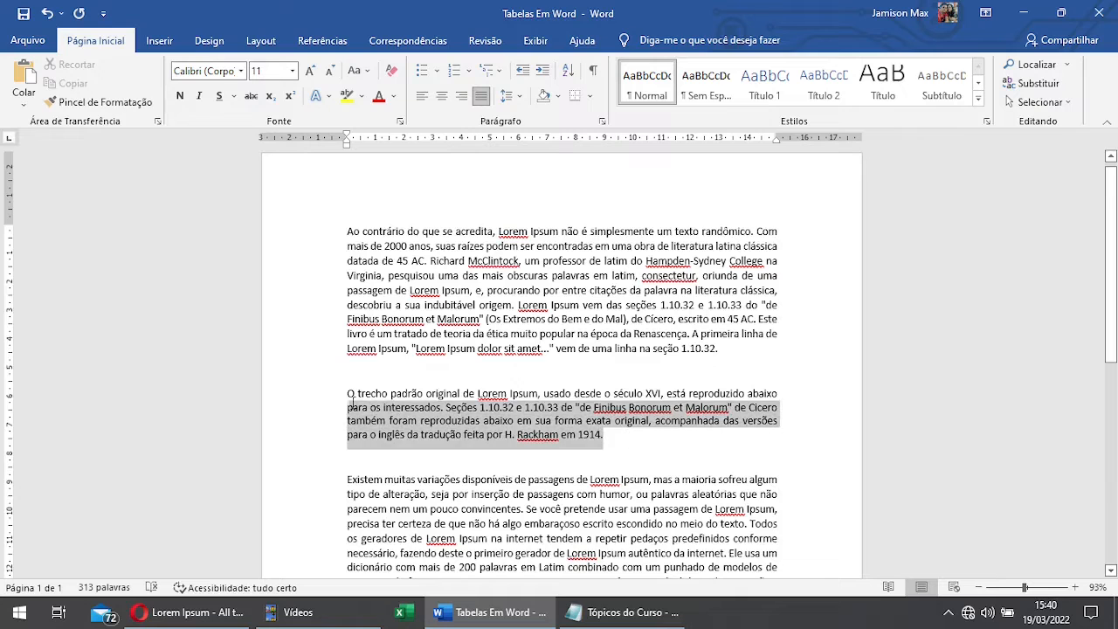
Step: Set the line spacing of the selected second paragraph to 2.0
click(507, 96)
click(554, 191)
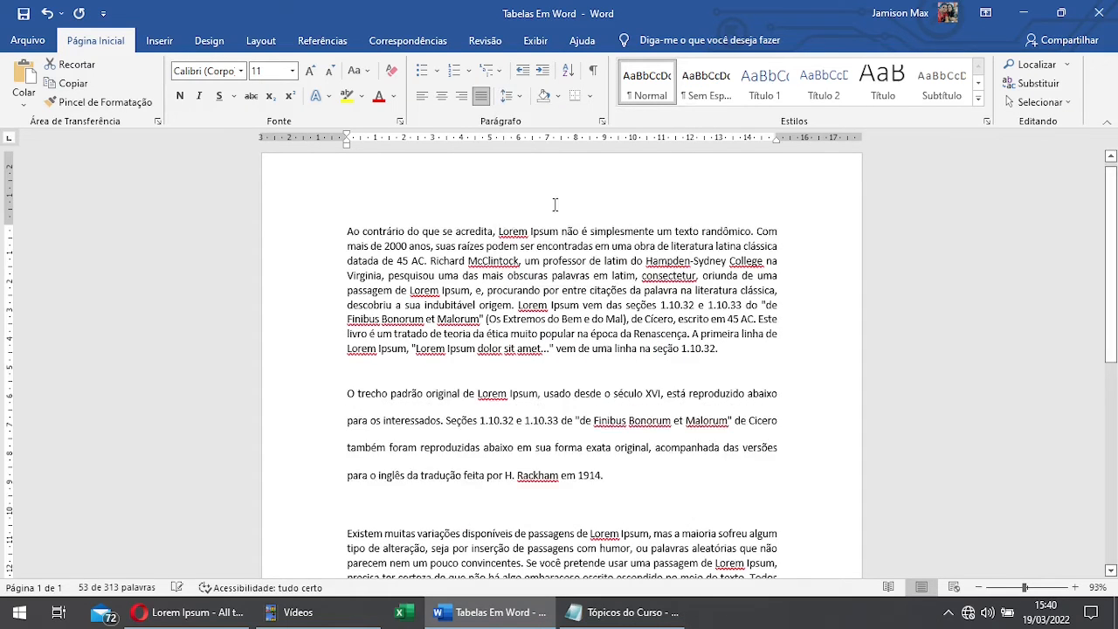
click(652, 503)
scroll(566, 422, down, 1)
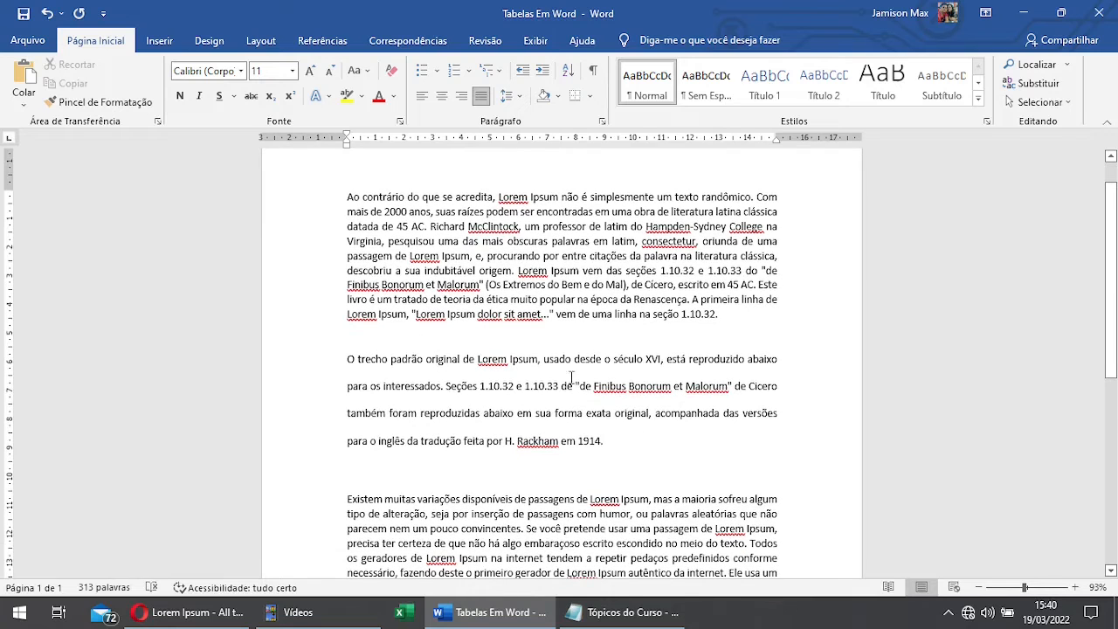
drag(636, 441, 349, 361)
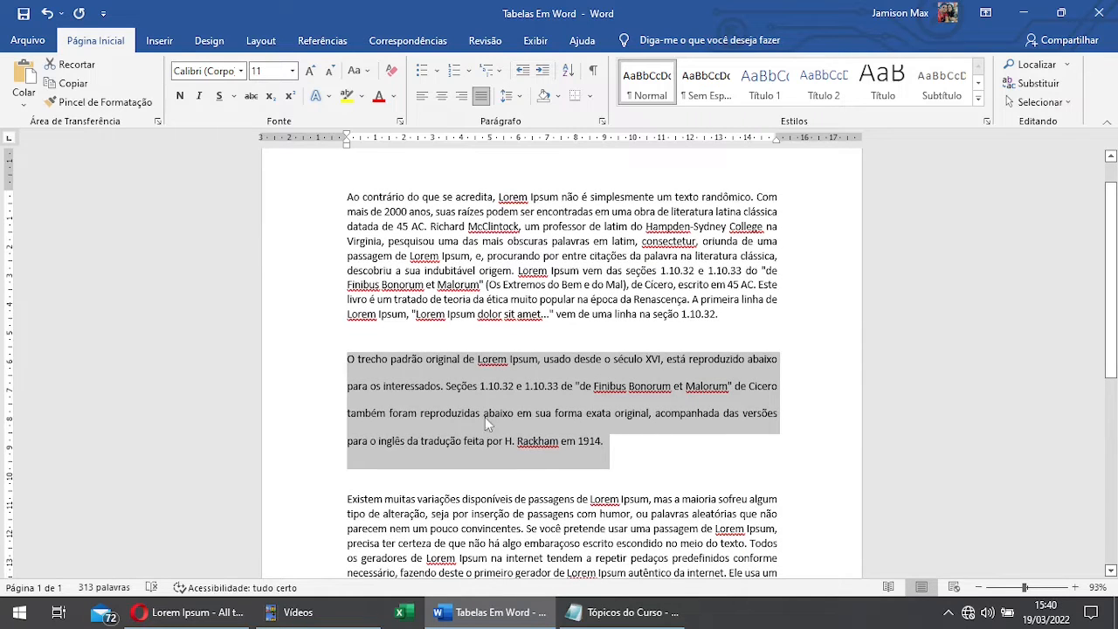
click(528, 370)
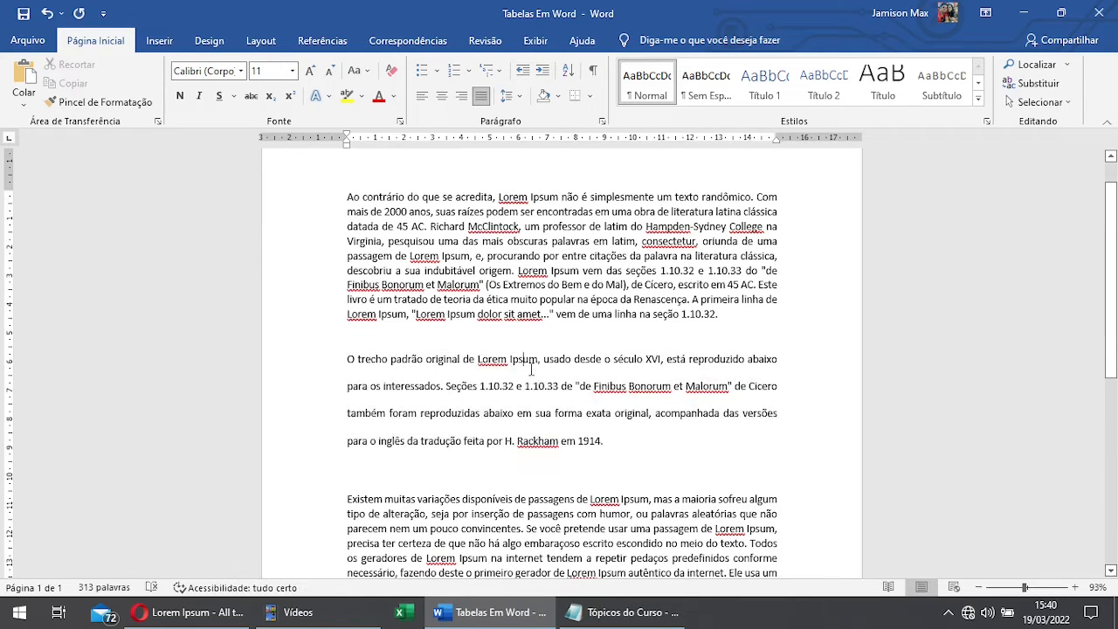
click(615, 448)
drag(607, 441, 343, 360)
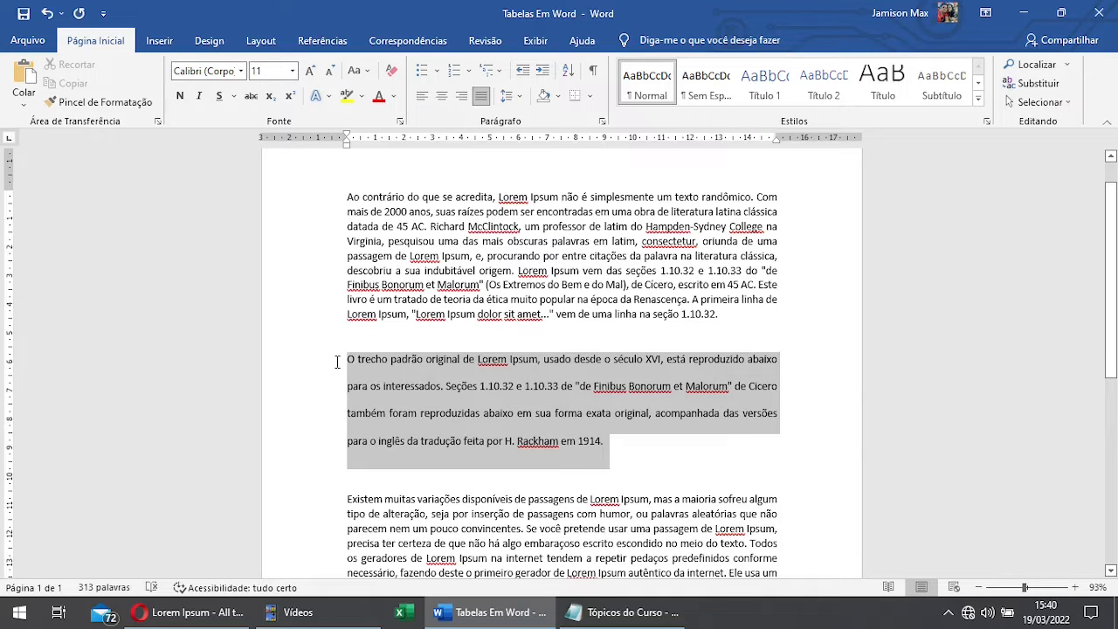
click(617, 443)
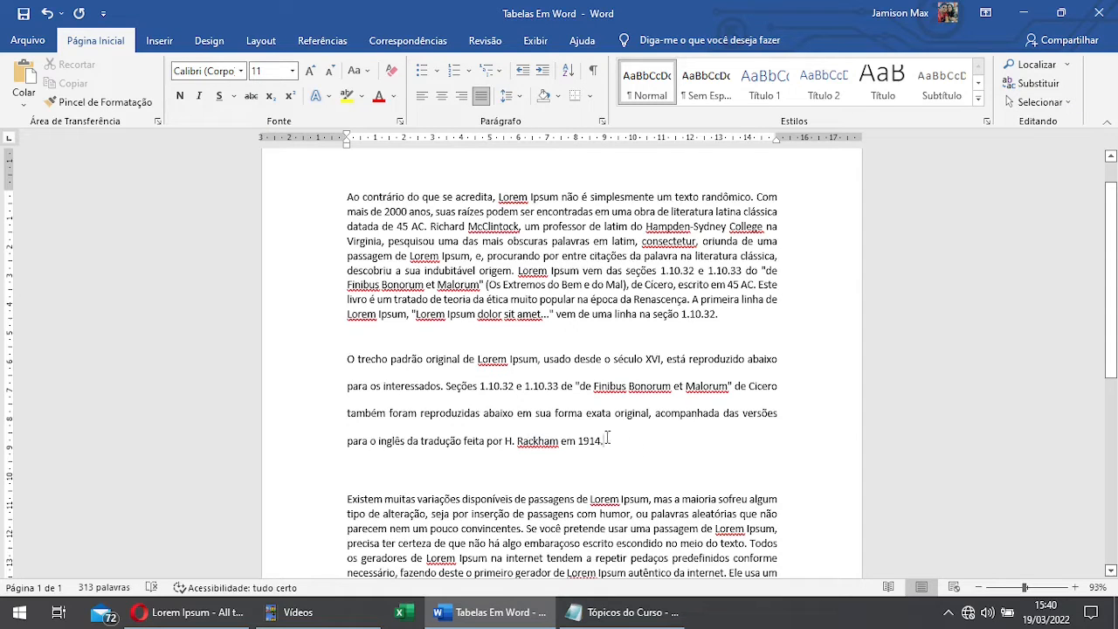
Step: Set the line spacing of the entire second paragraph to 1.15
drag(606, 441, 348, 360)
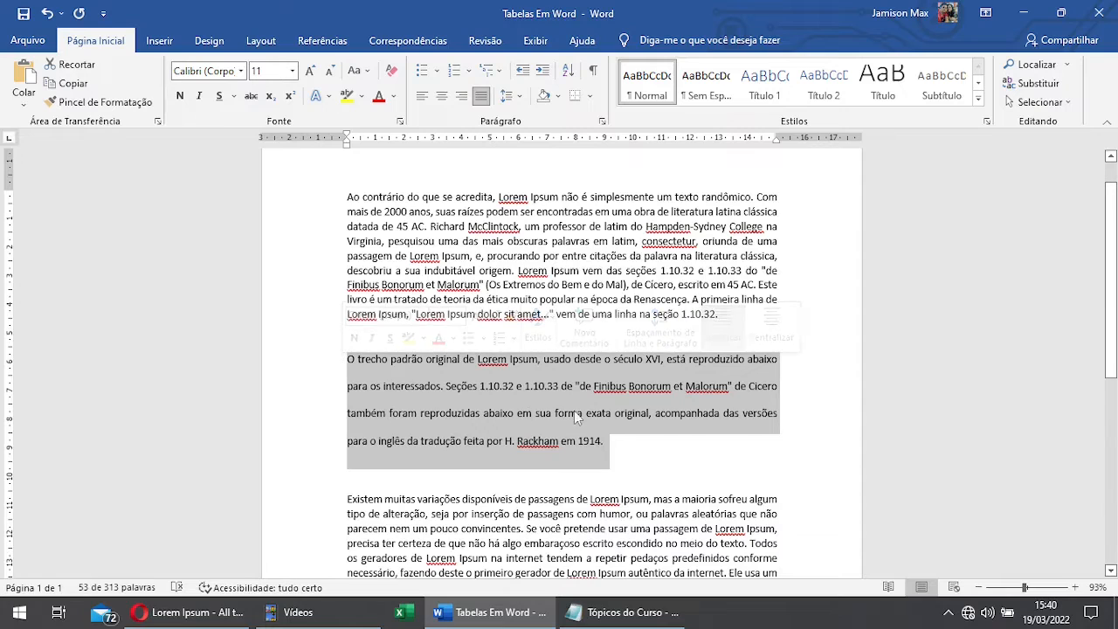
click(522, 98)
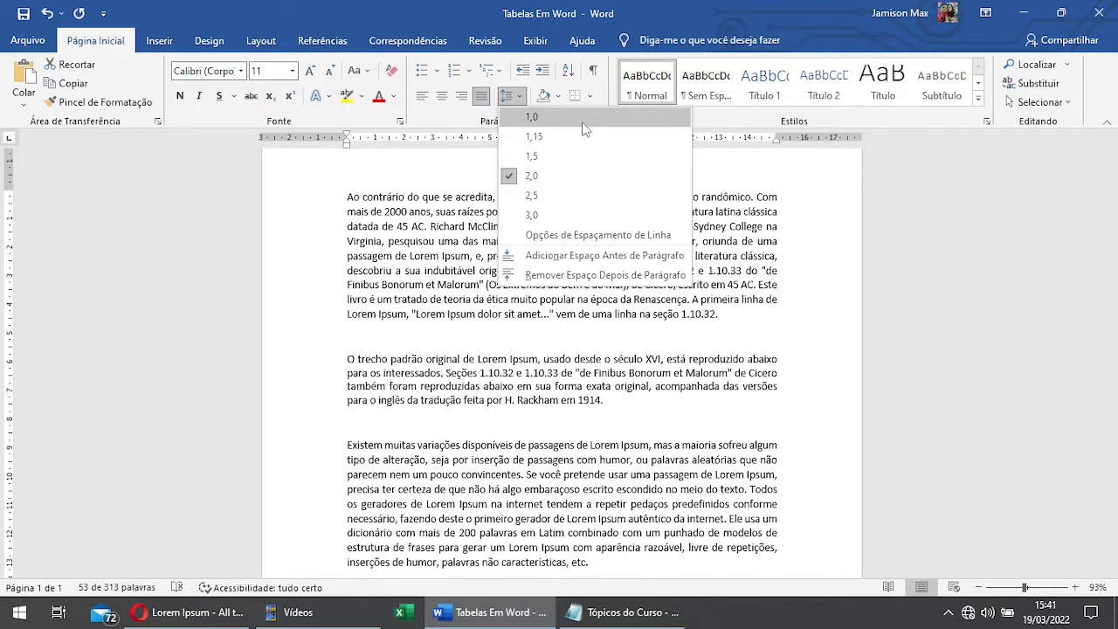
click(584, 145)
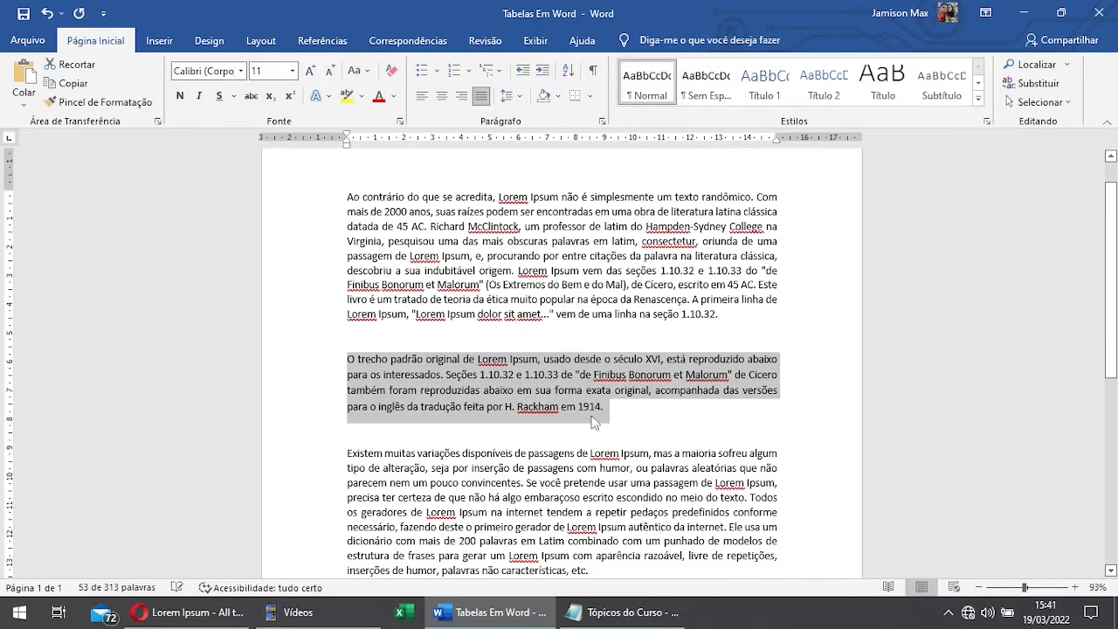
Step: Insert an empty line directly after the end of the second paragraph
click(644, 417)
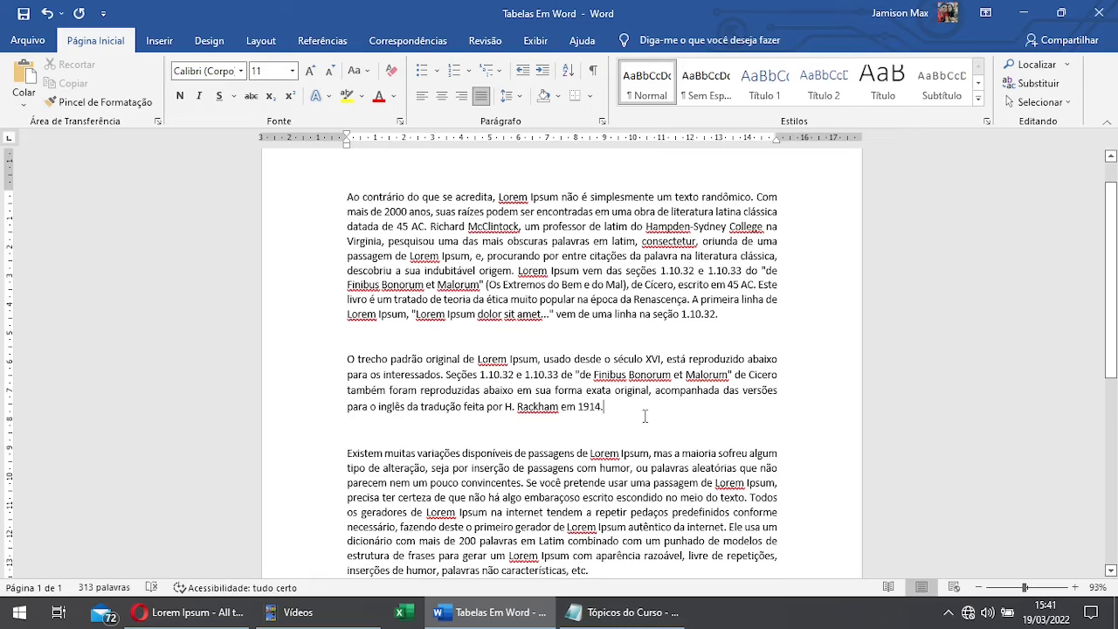
scroll(645, 416, down, 1)
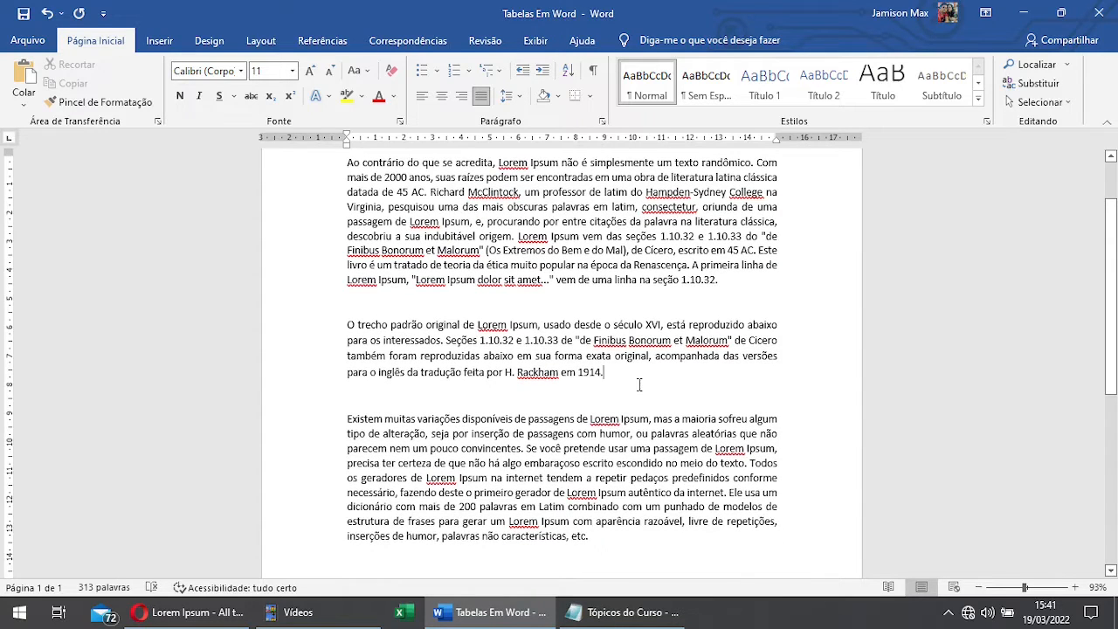
key(Return)
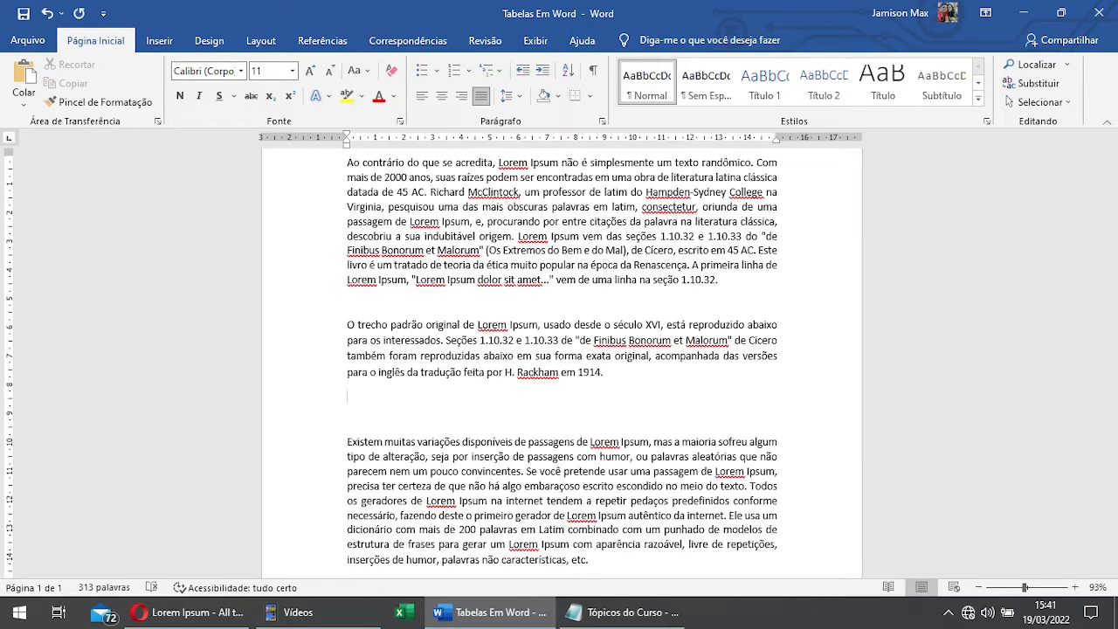
Step: Set the third paragraph's line spacing to 1.0 and add an empty line after its end
scroll(608, 447, down, 1)
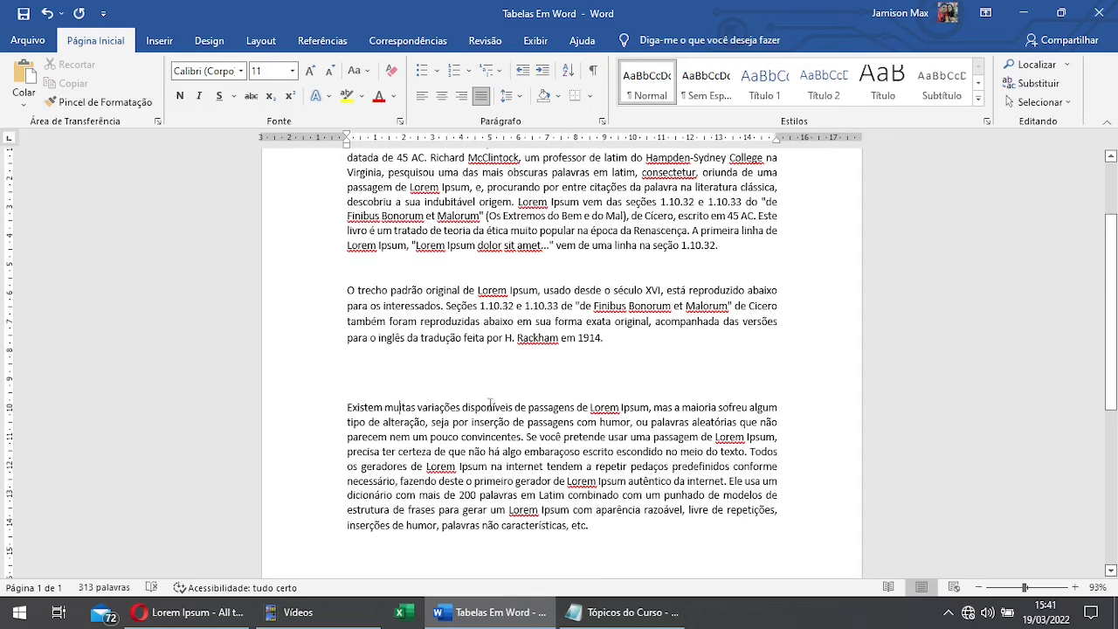
click(515, 96)
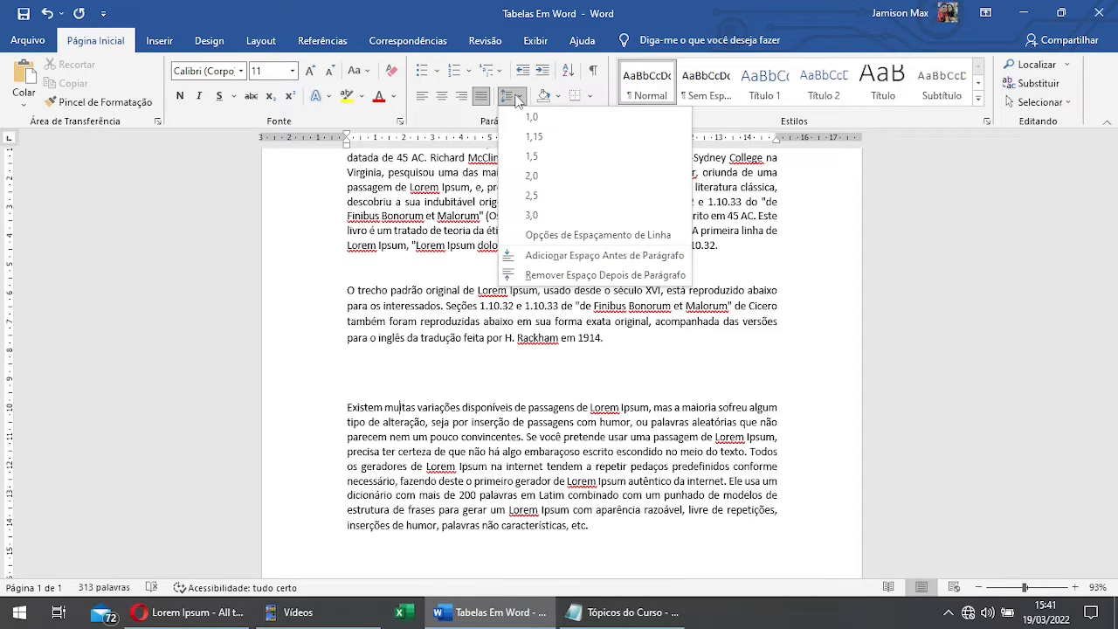
click(543, 492)
drag(591, 525, 351, 389)
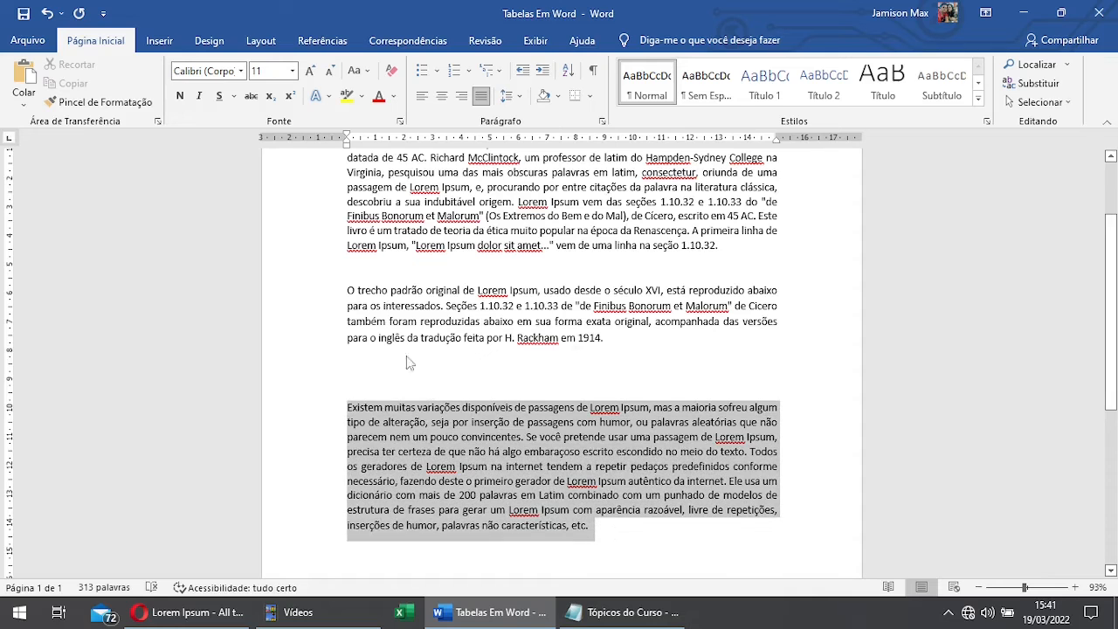
click(509, 96)
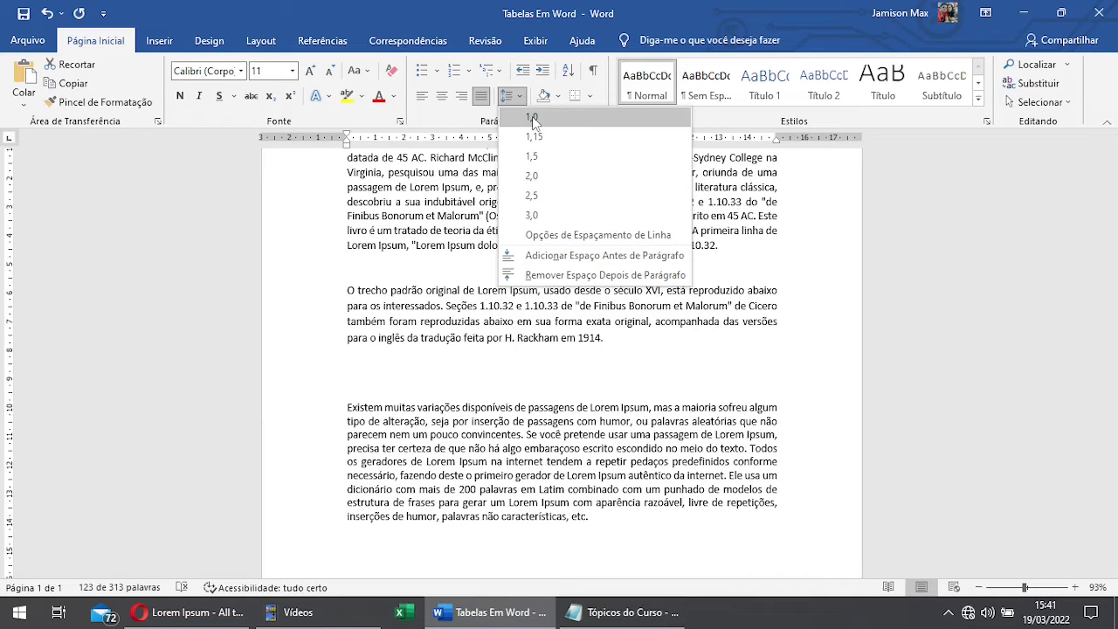
click(533, 117)
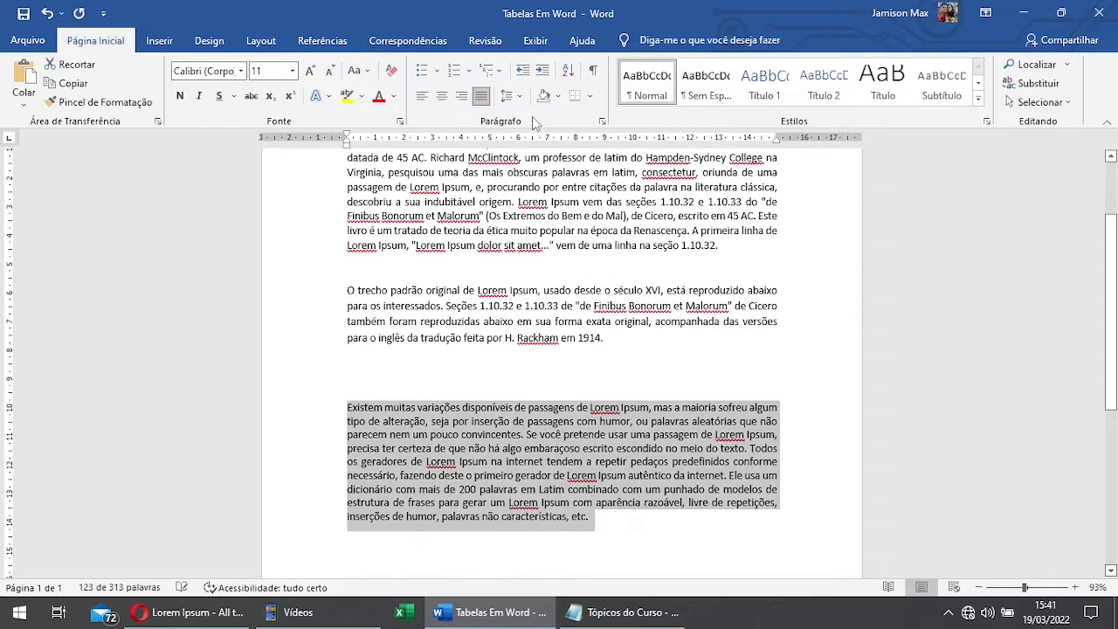
click(602, 519)
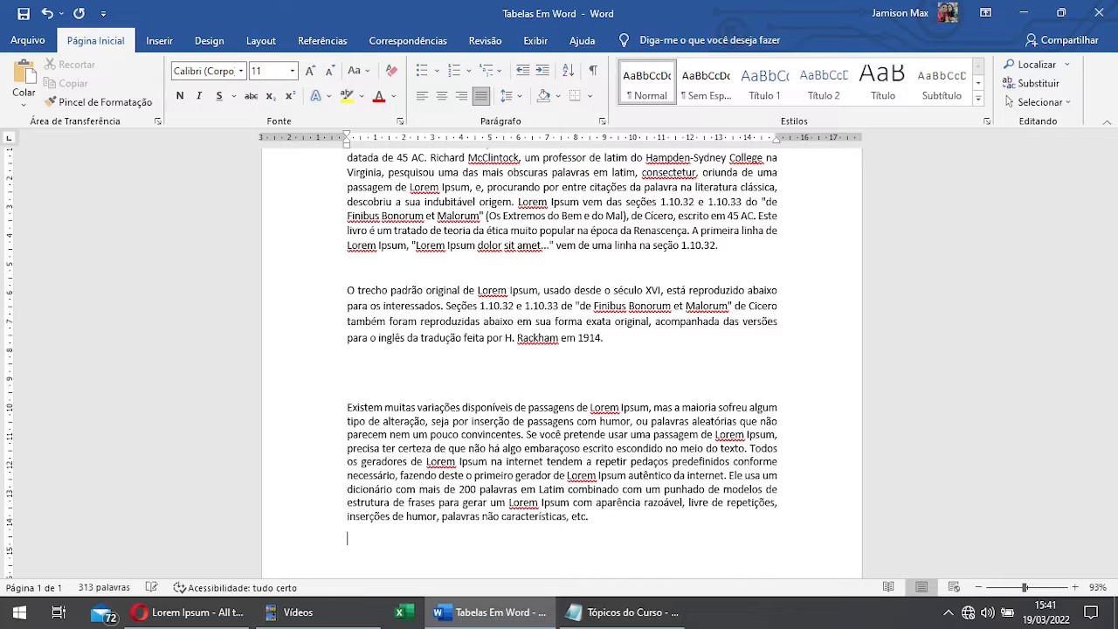
key(Return)
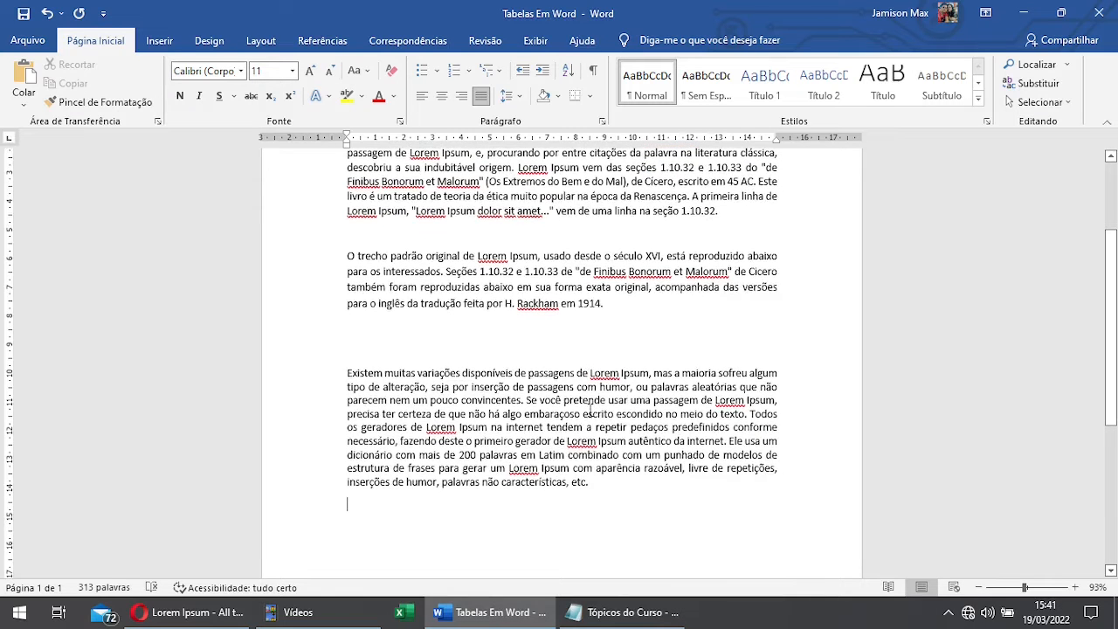
Step: Add the lines "kjahsdkjahsd" and "asdhasdkhasd" below the second paragraph, followed by an empty line
click(613, 304)
scroll(603, 336, down, 1)
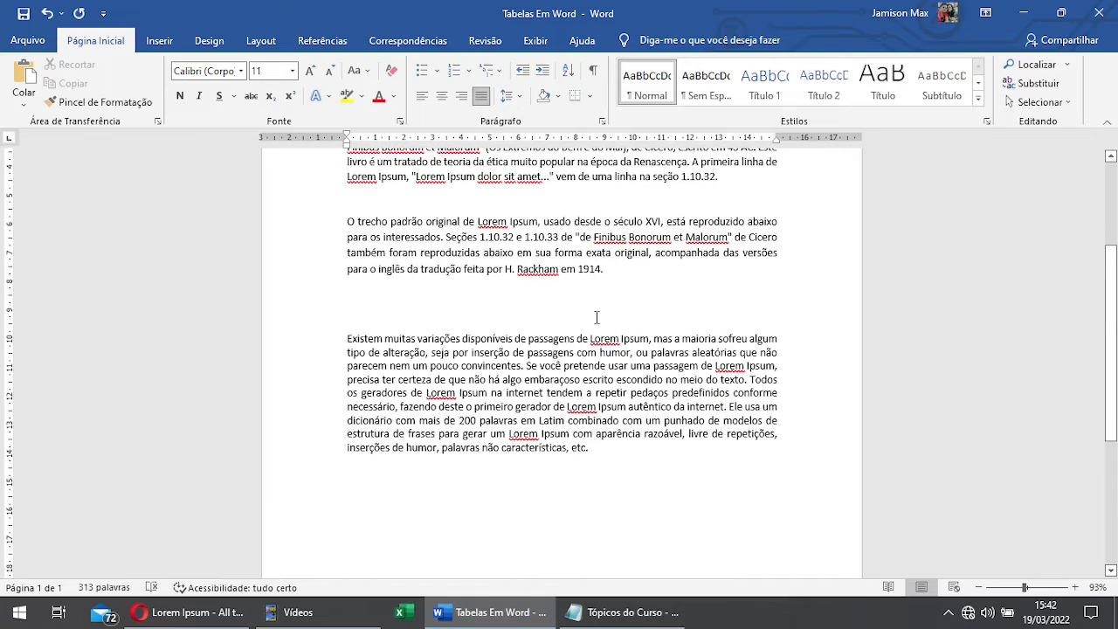
key(Return)
text(kjahsdkjahsd)
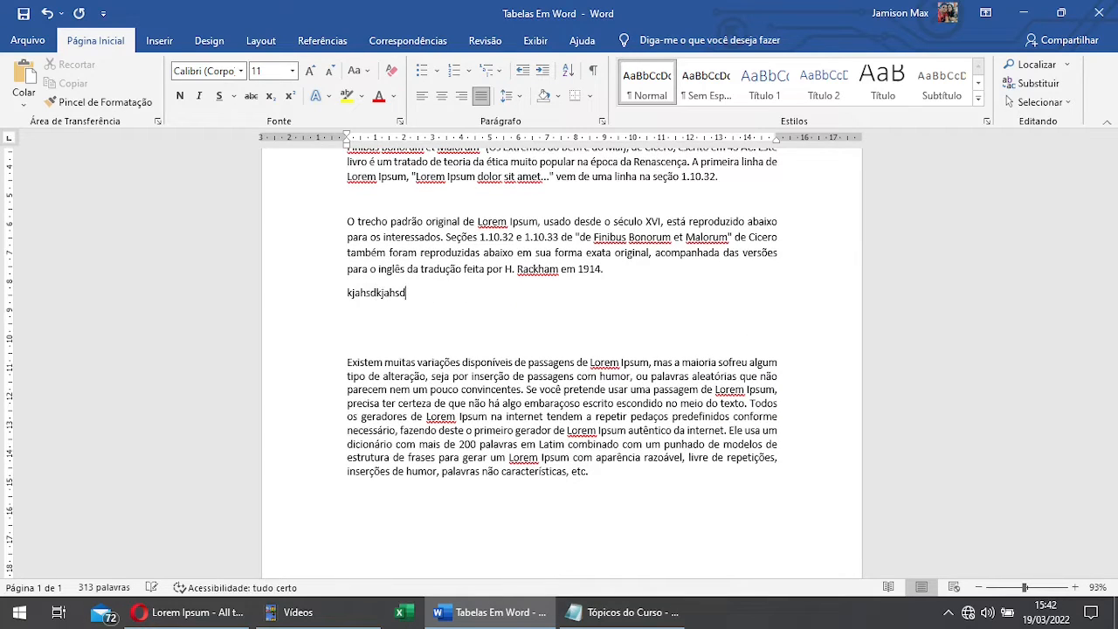
key(Return)
text(asdhasdkhasd)
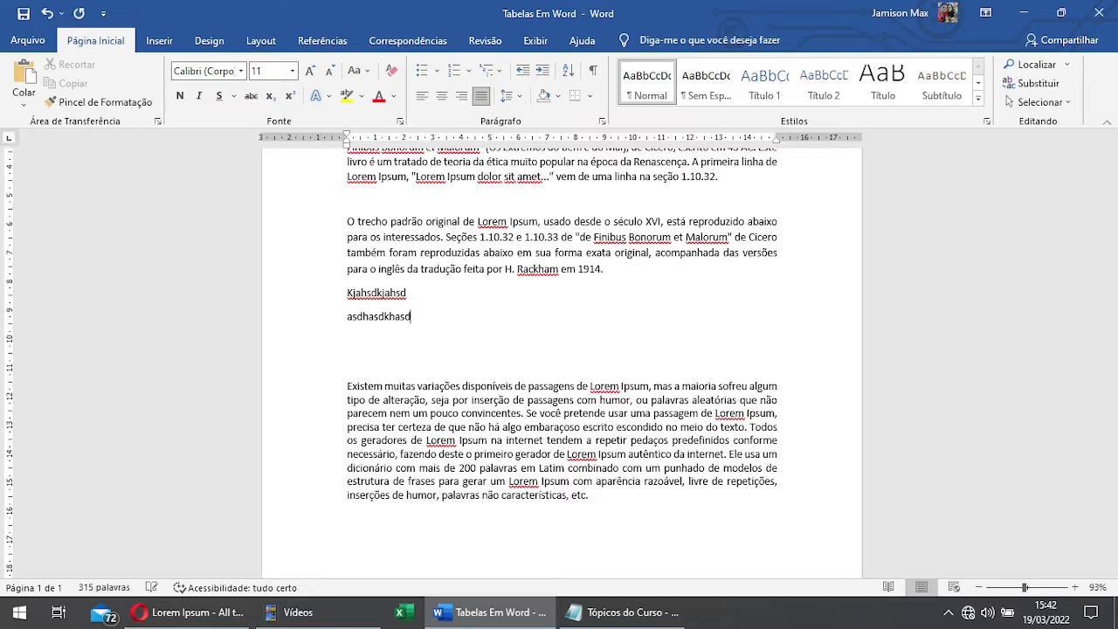
key(Return)
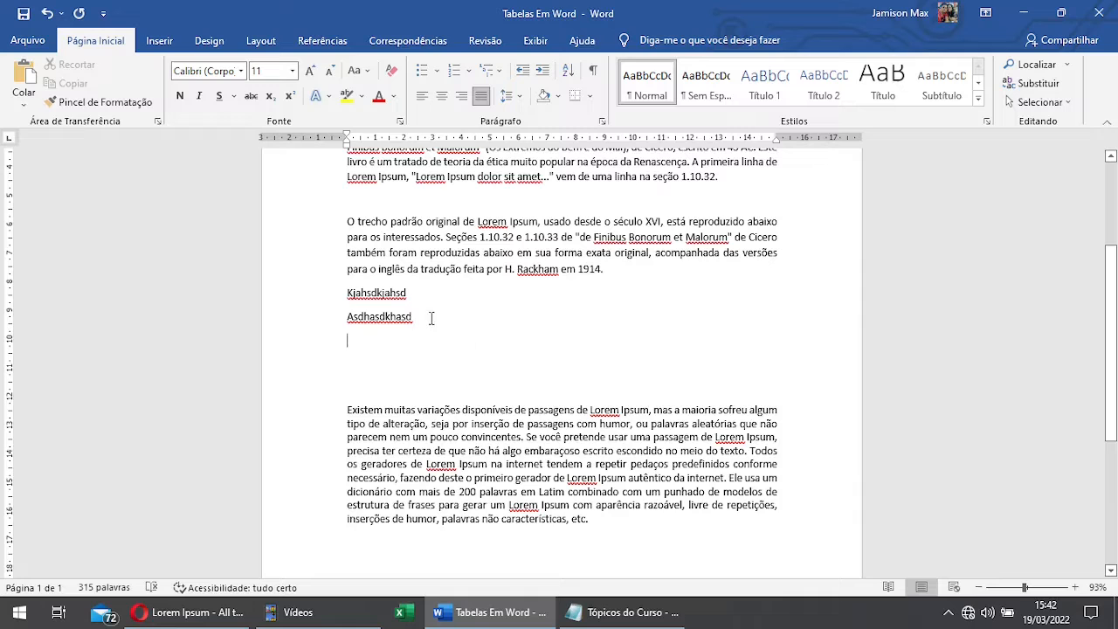
drag(428, 319, 349, 152)
click(598, 280)
drag(613, 271, 556, 252)
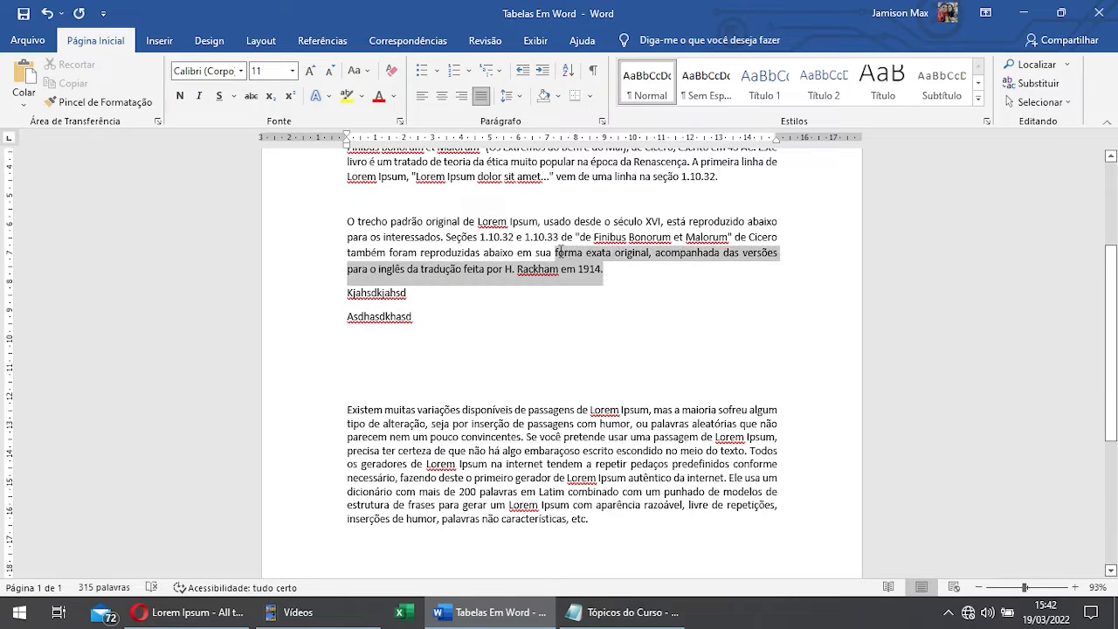
click(428, 302)
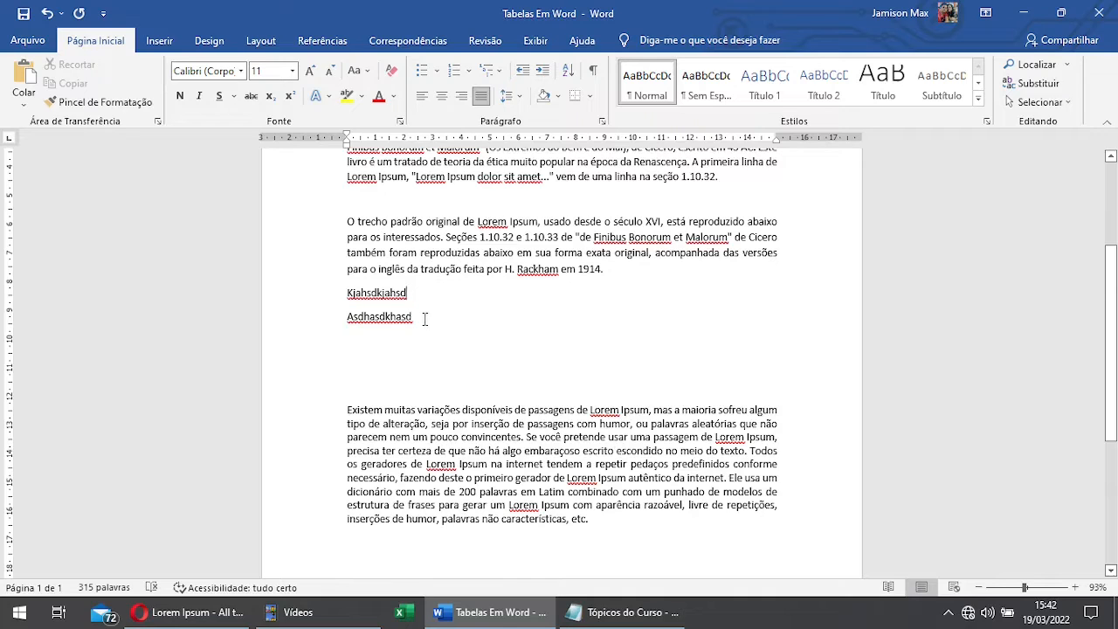
drag(415, 320, 379, 295)
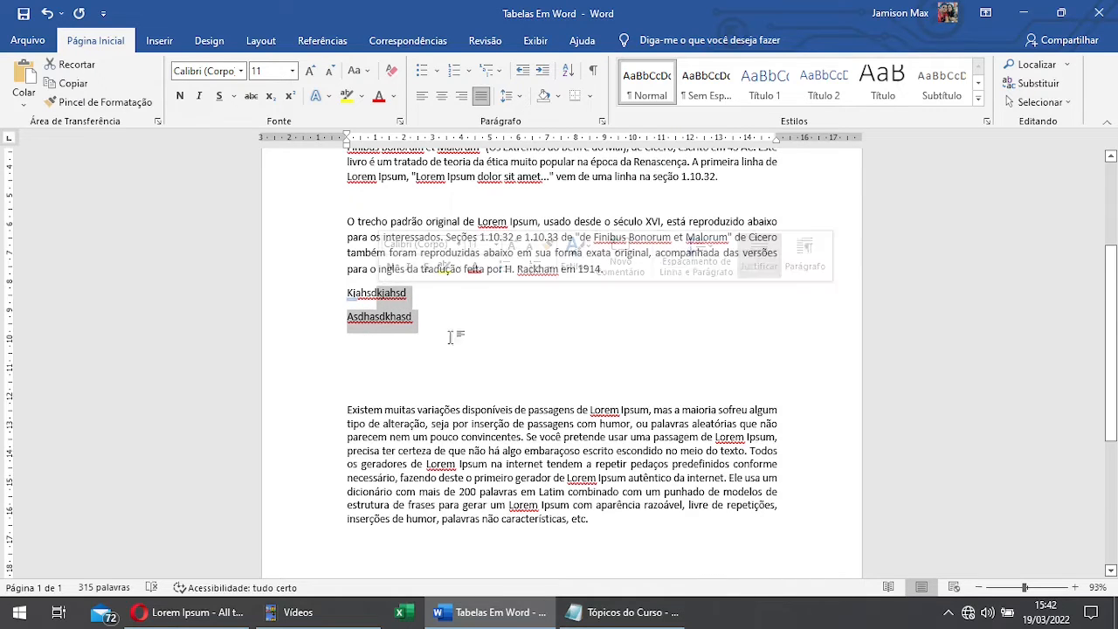
click(627, 272)
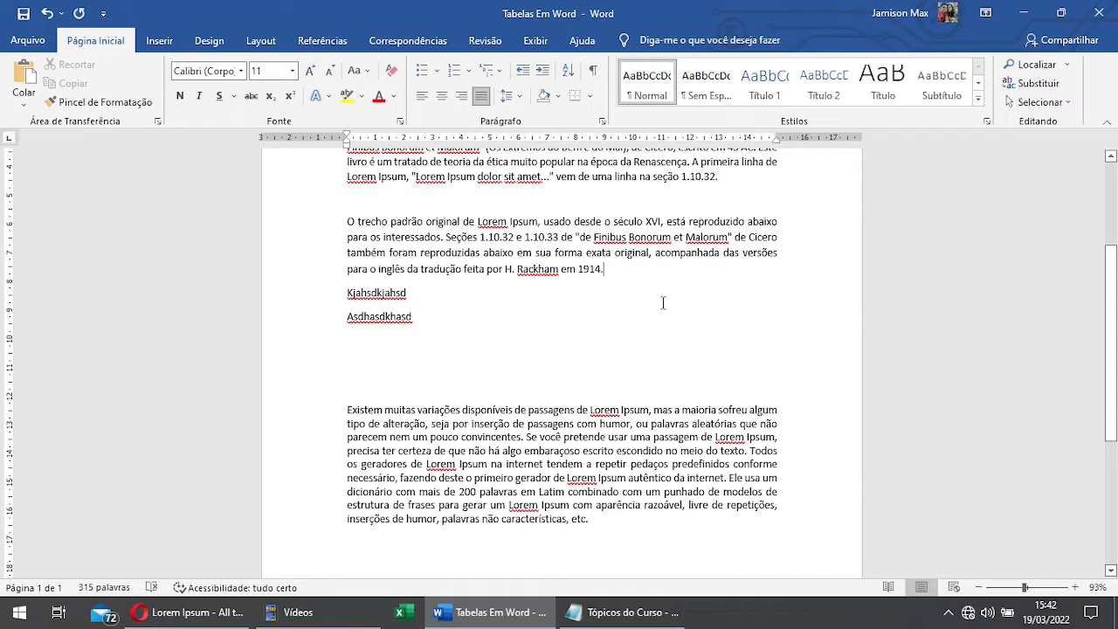
Step: Delete the "Asdhasdkhasd" line and append "jkhasdjkhassdjdk jdka sddk j ak j" to the end of the line above it
drag(346, 309, 352, 328)
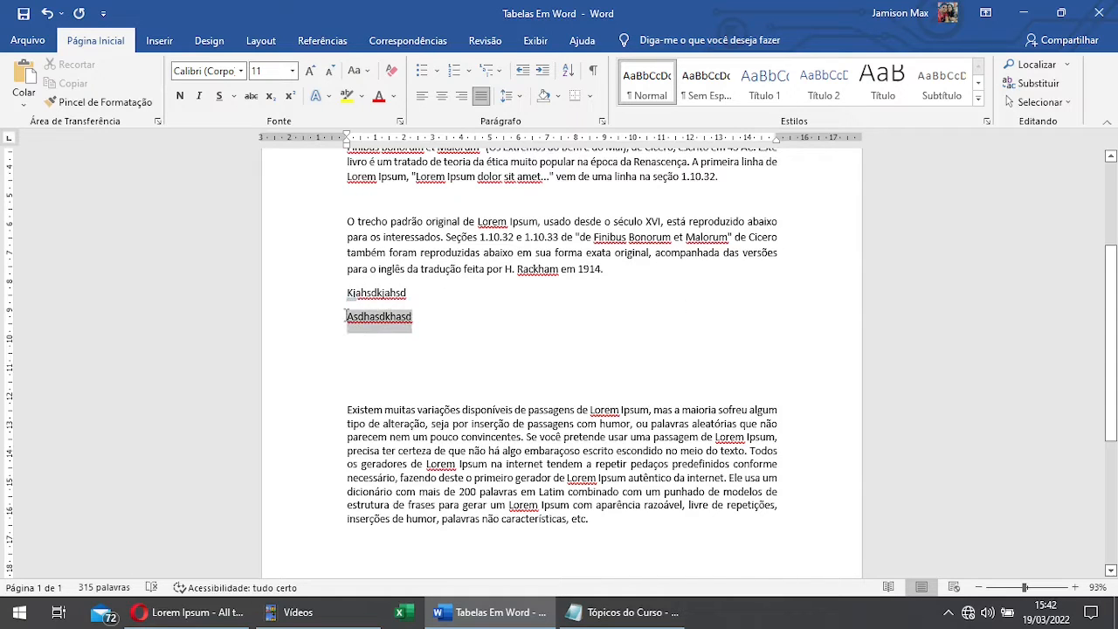
key(Delete)
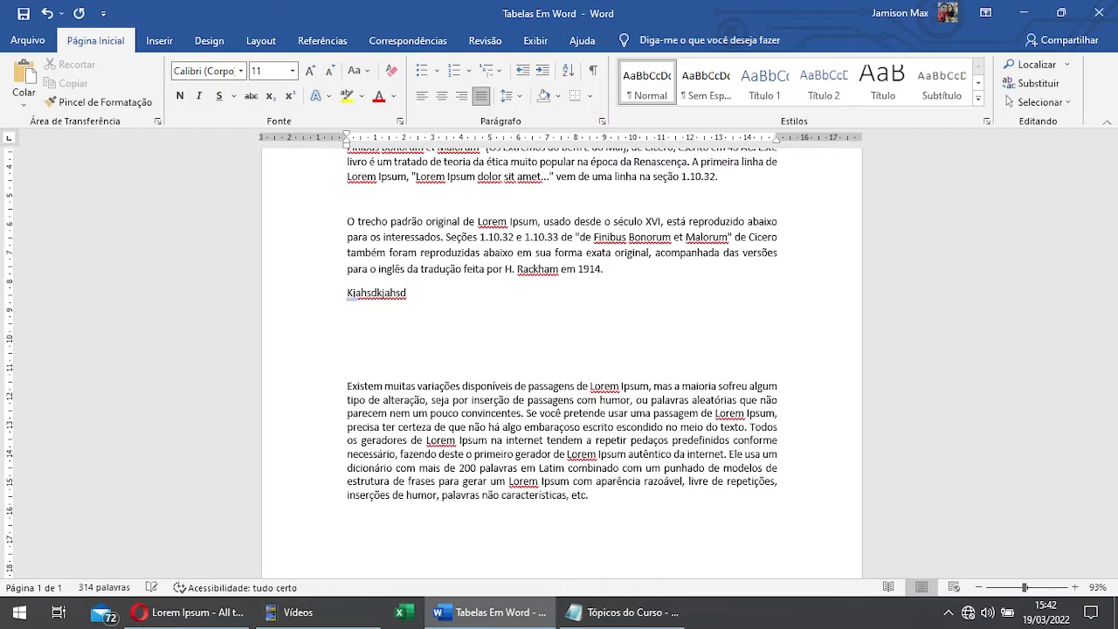
text(jkhasdjkhassdjd)
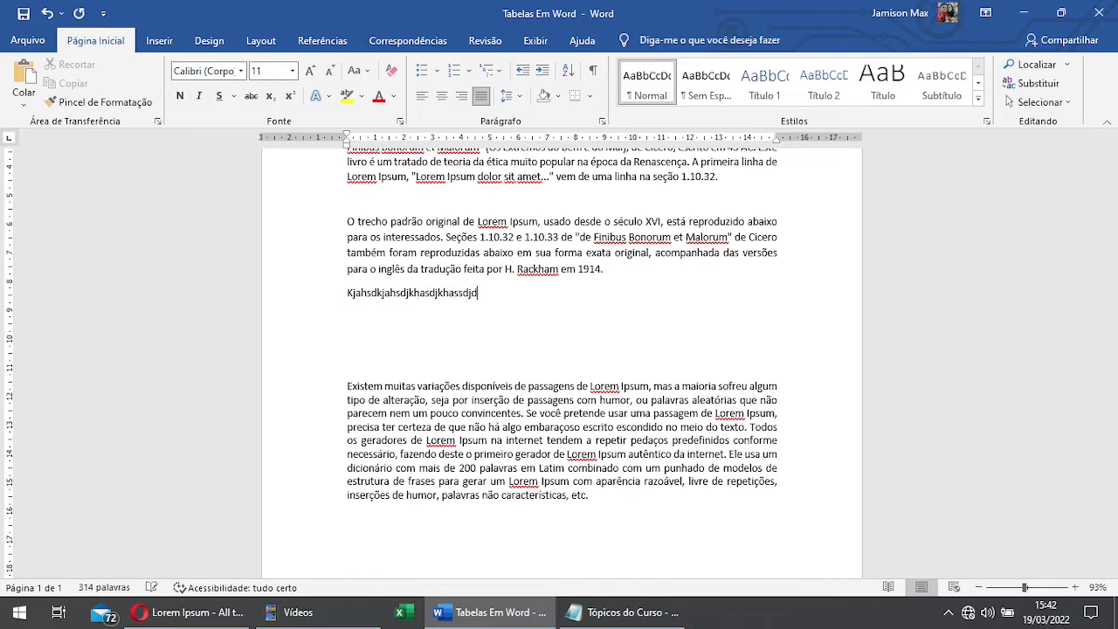
text(k jdka sddk j)
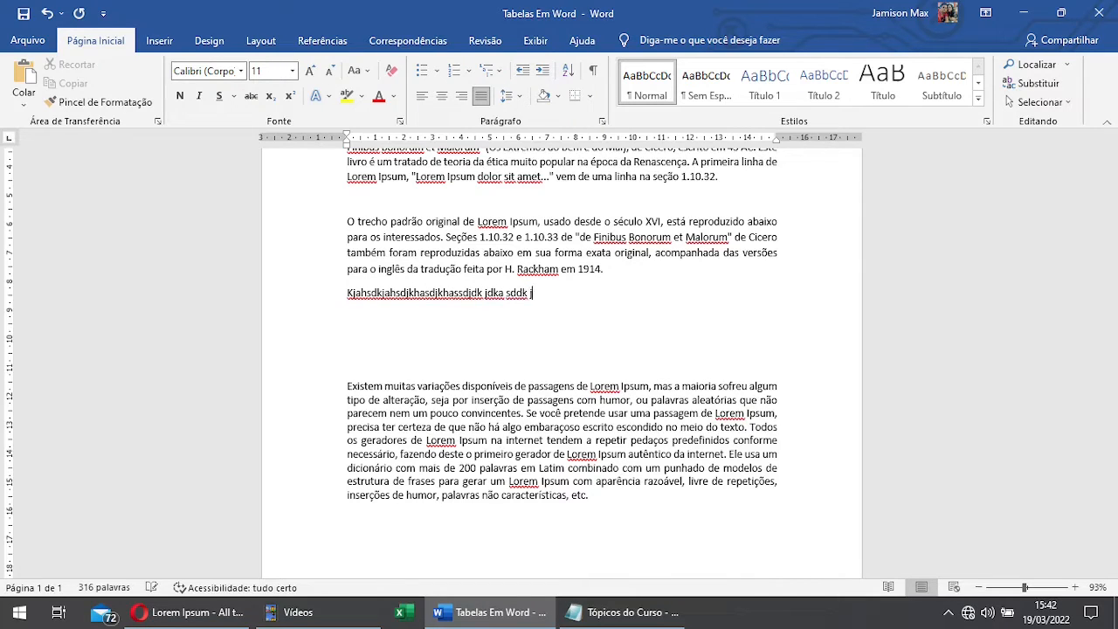
text( ak j)
Step: Start a new line with the text "jasdj" below the sample line and delete it again
key(Return)
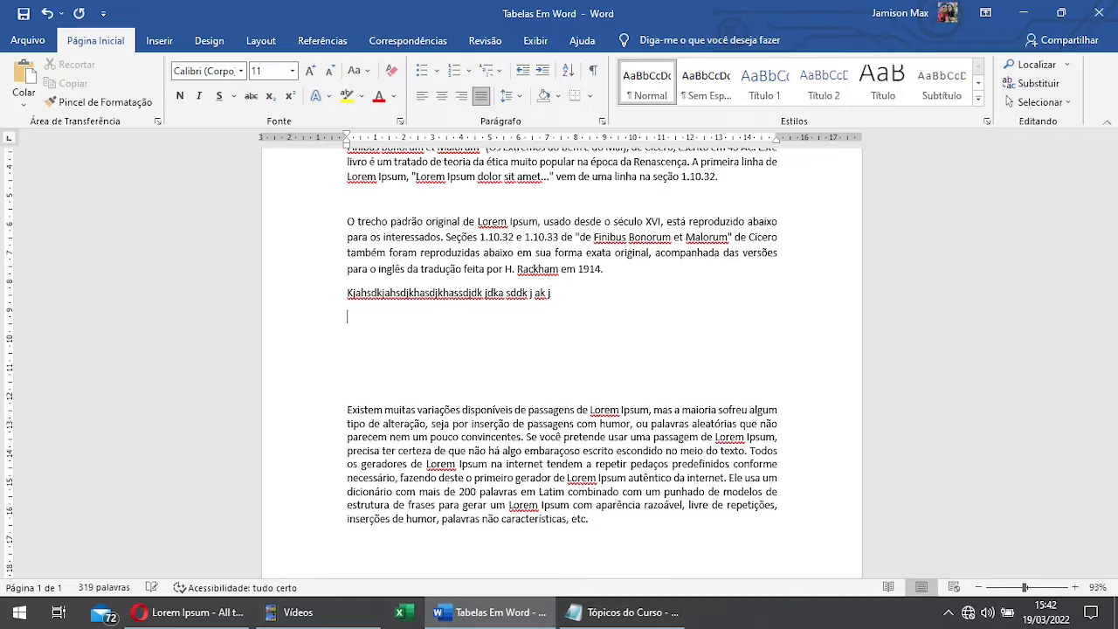
text(jasdj)
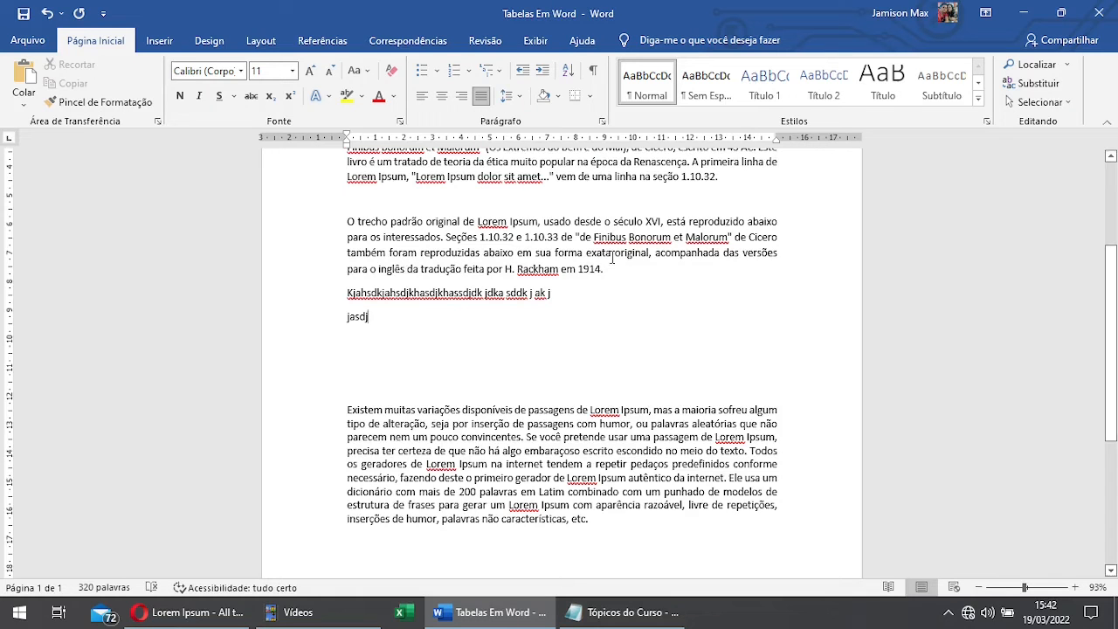
key(BackSpace)
key(BackSpace)
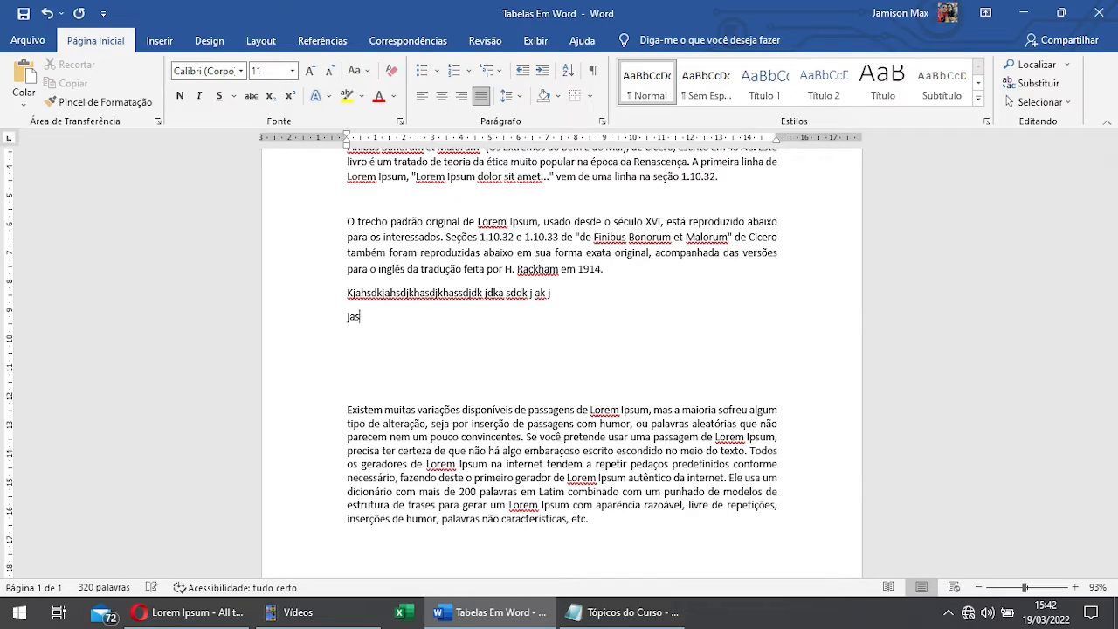
key(BackSpace)
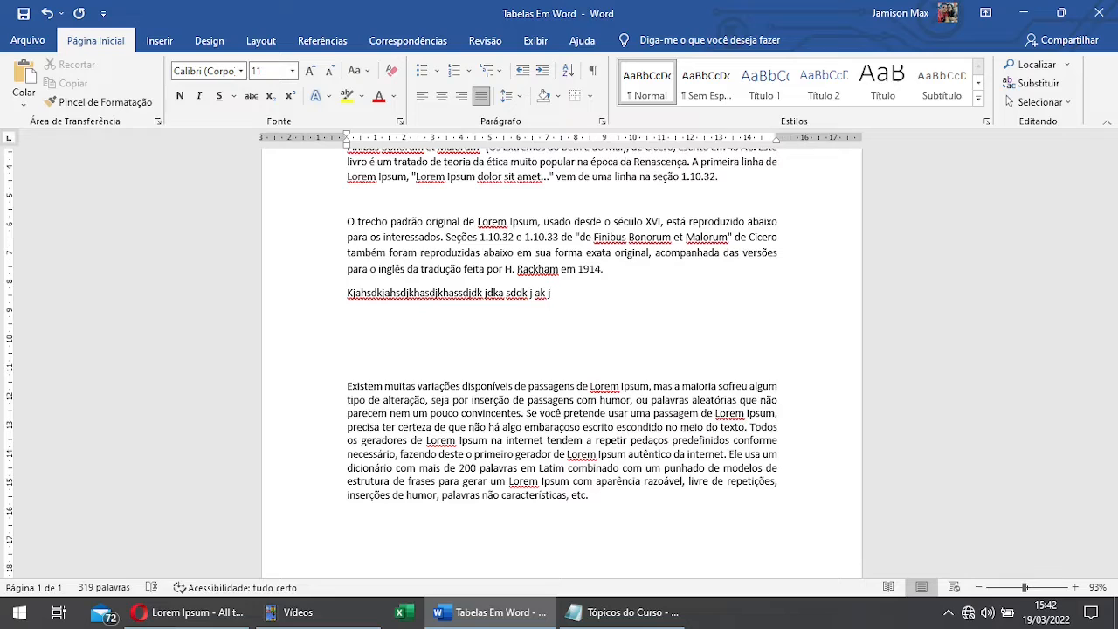
Step: Append "ksjsjsjdh jjjjjjjjjjjj hhash h hasdhdg hsgasg hgash gh" to the end of the sample line below the second paragraph
text(ksjsjsjdh j)
text(jjjjjjjjjjj hhash h)
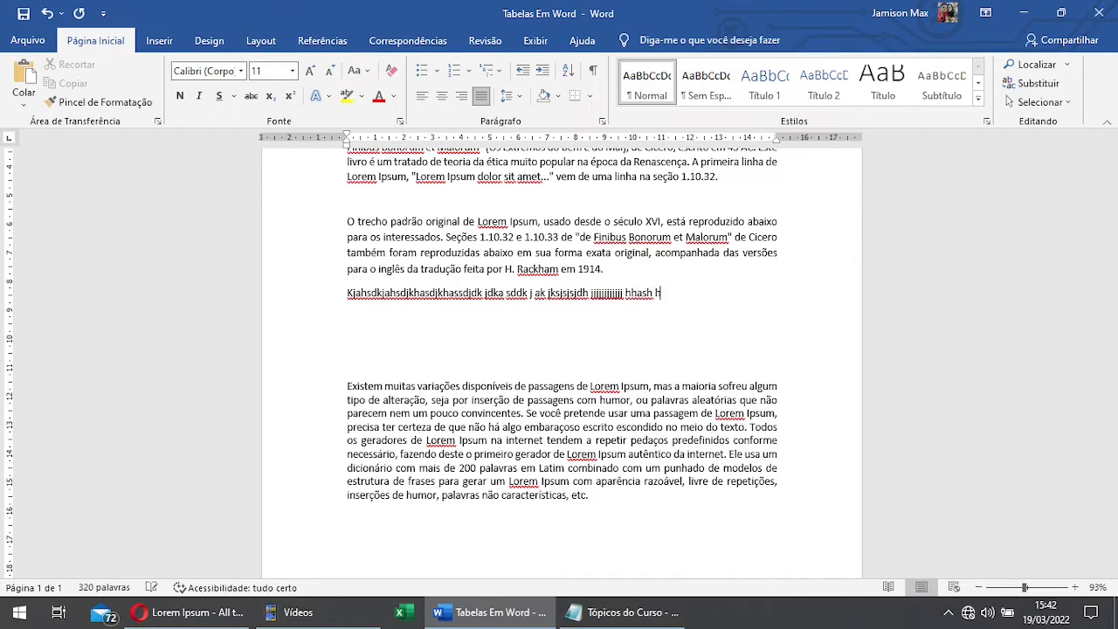
text( hasdldg hsgasg h)
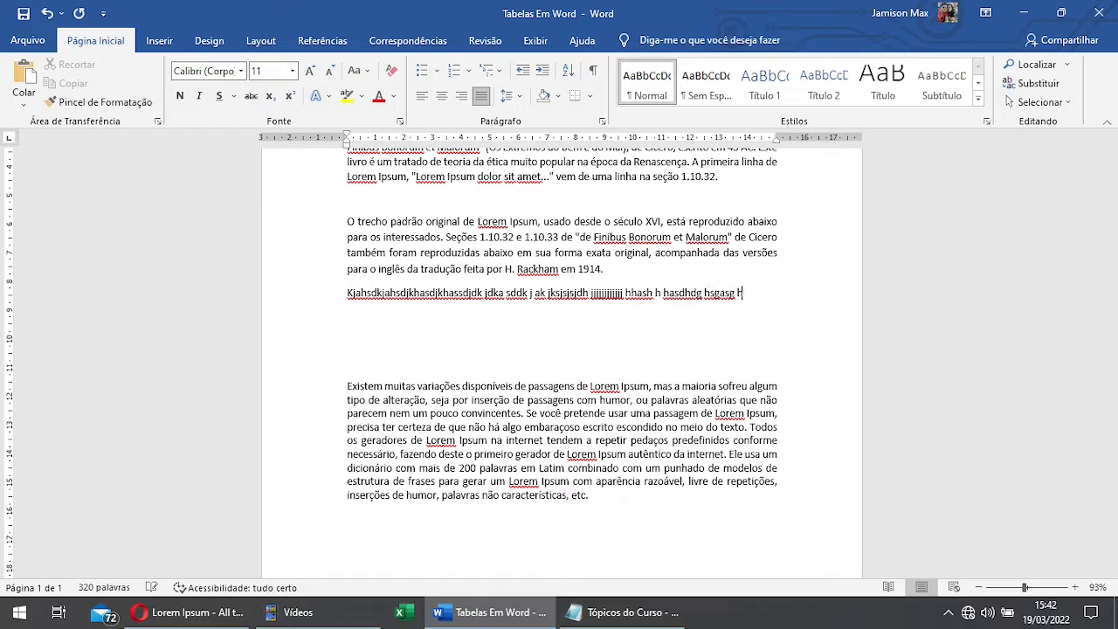
text(gash ghia)
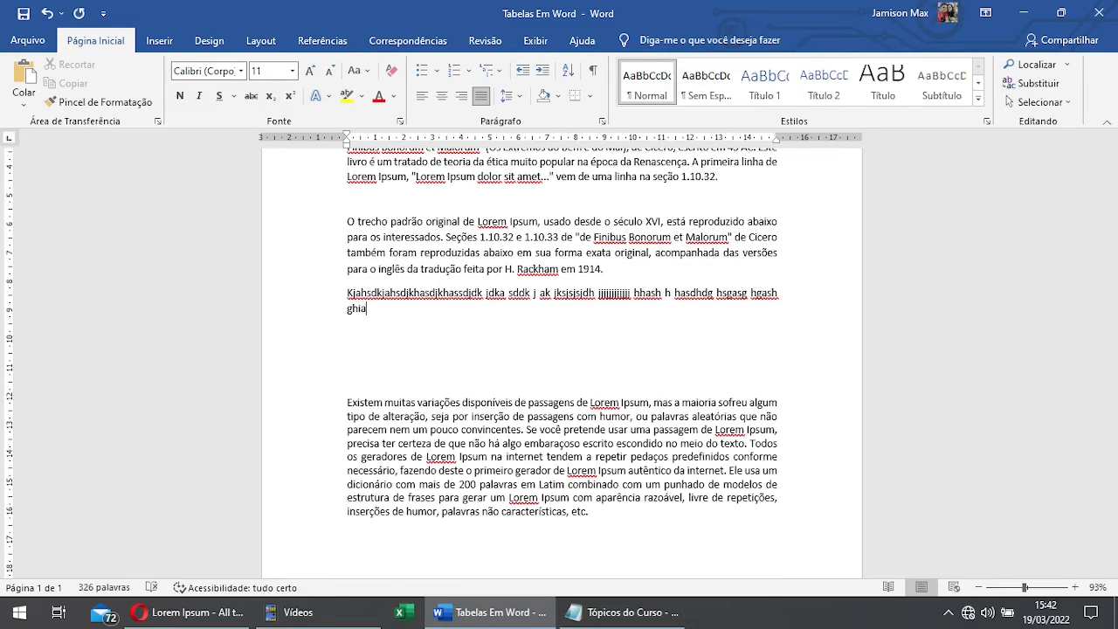
key(BackSpace)
key(BackSpace)
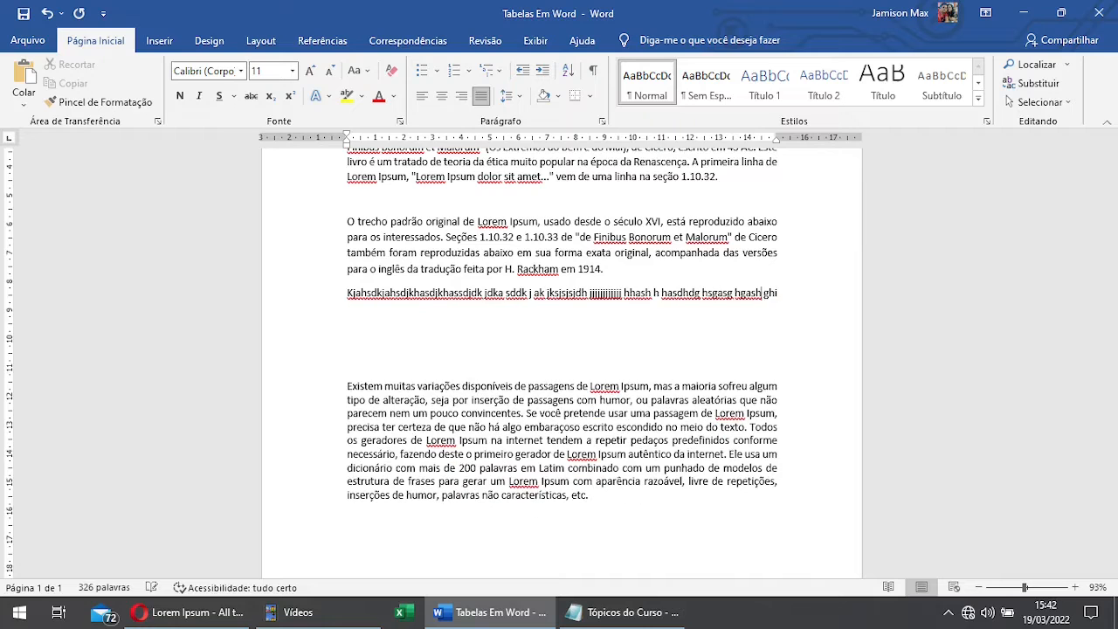
Step: Continue the sample text with "jsi jjashdh jasdhdjas h jasdhdj hasdj h as" and add an empty line after it
text(jsi)
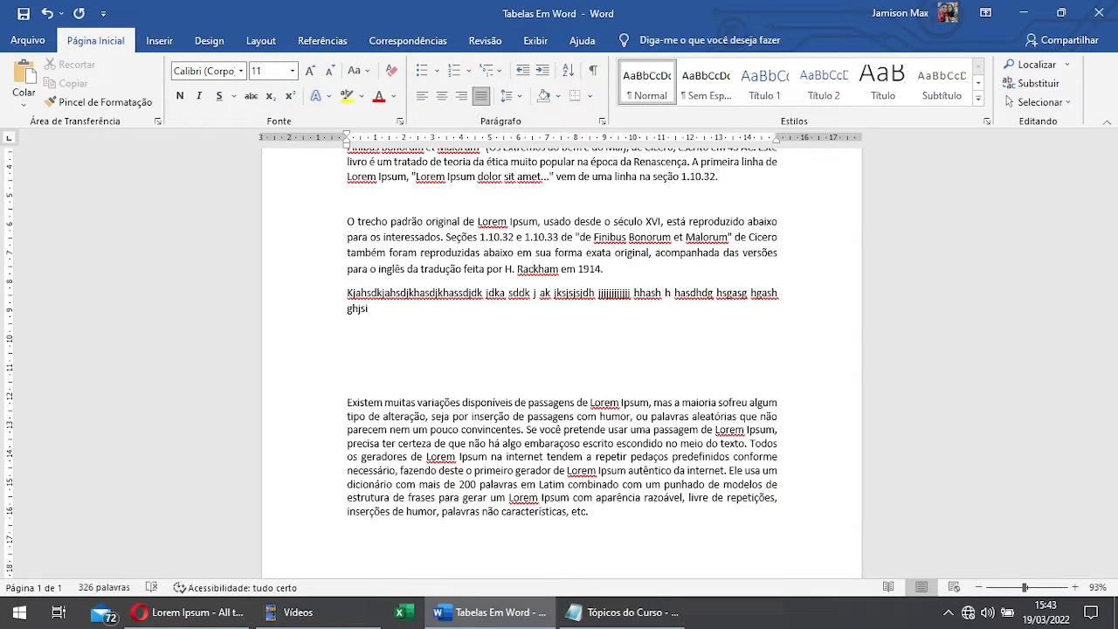
text( jjashdh jasdhdjas h ja)
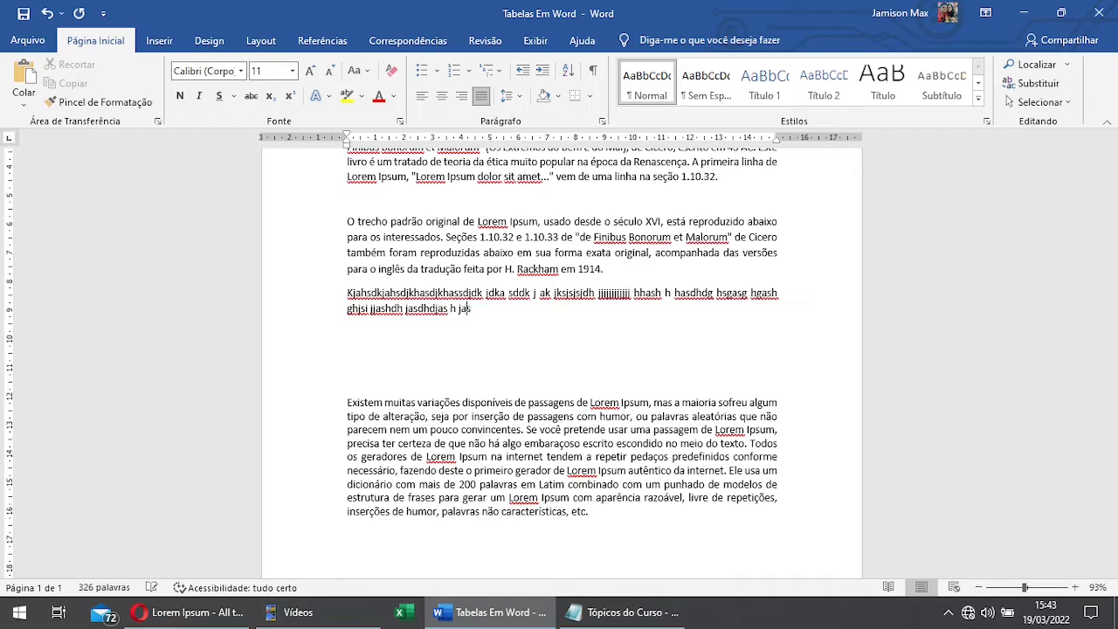
text(sdhdj hasdj h as)
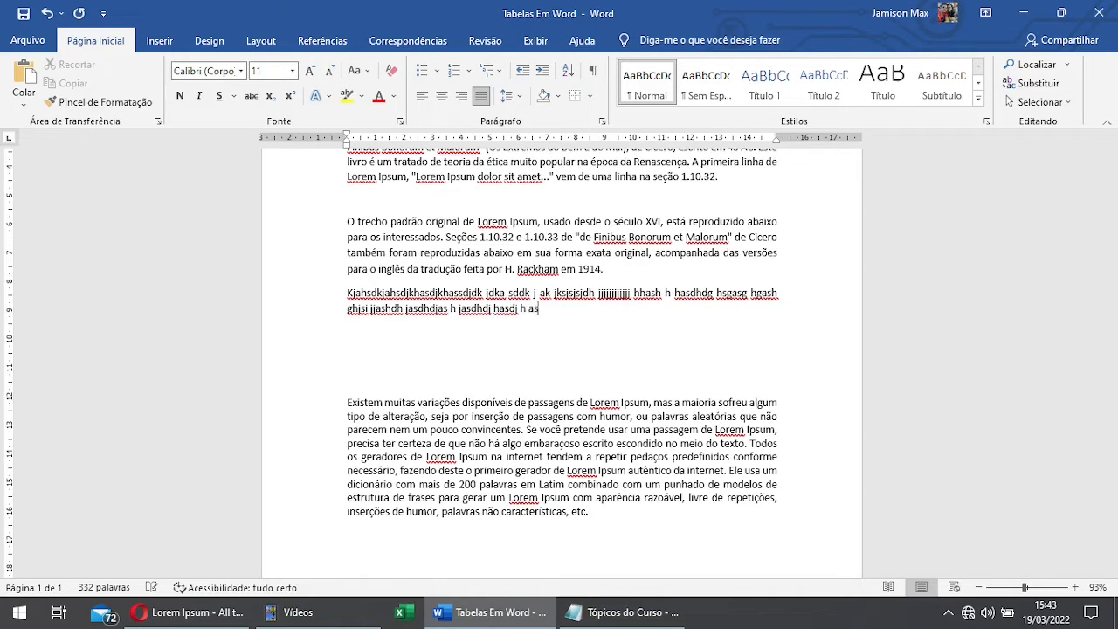
key(Return)
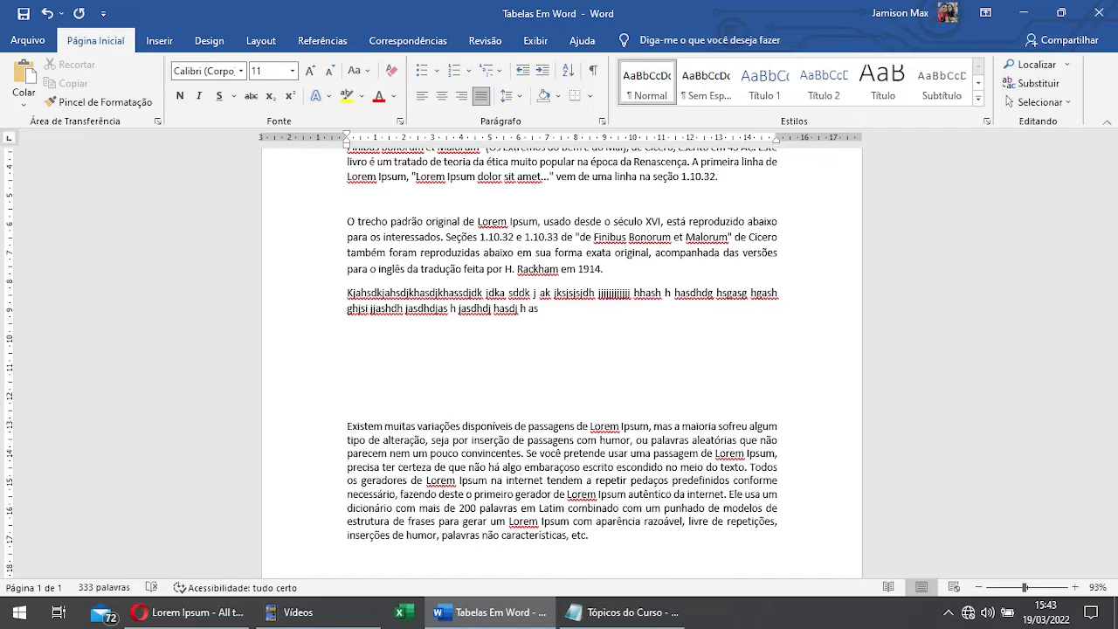
key(ctrl+z)
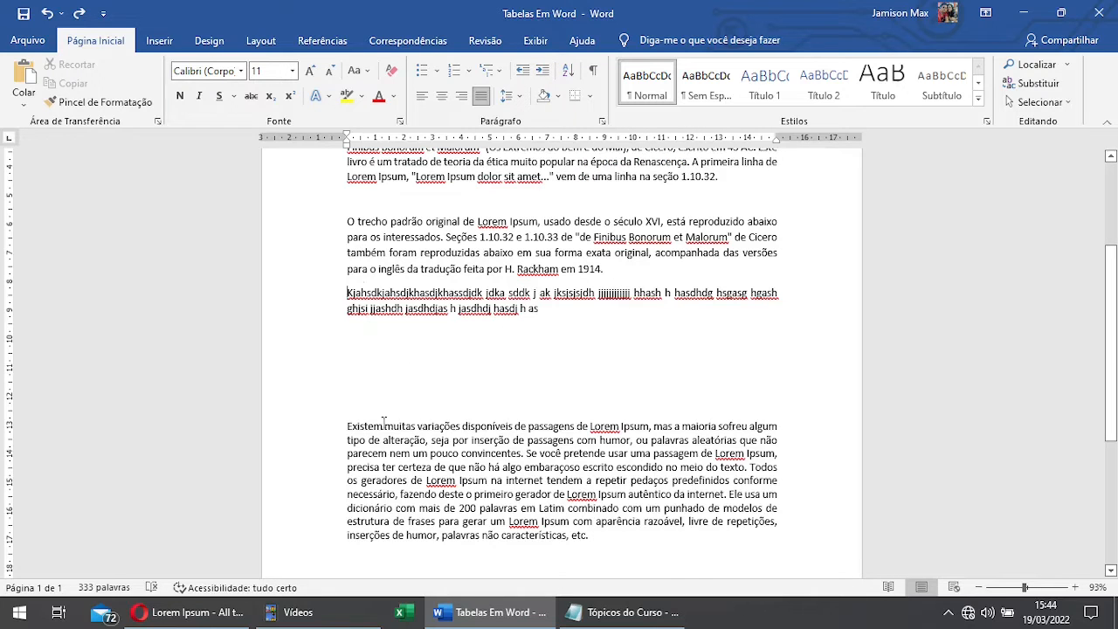
Step: Increase the indent of the last paragraph by five levels and that of the sample text above it by two levels
click(347, 429)
scroll(463, 409, down, 1)
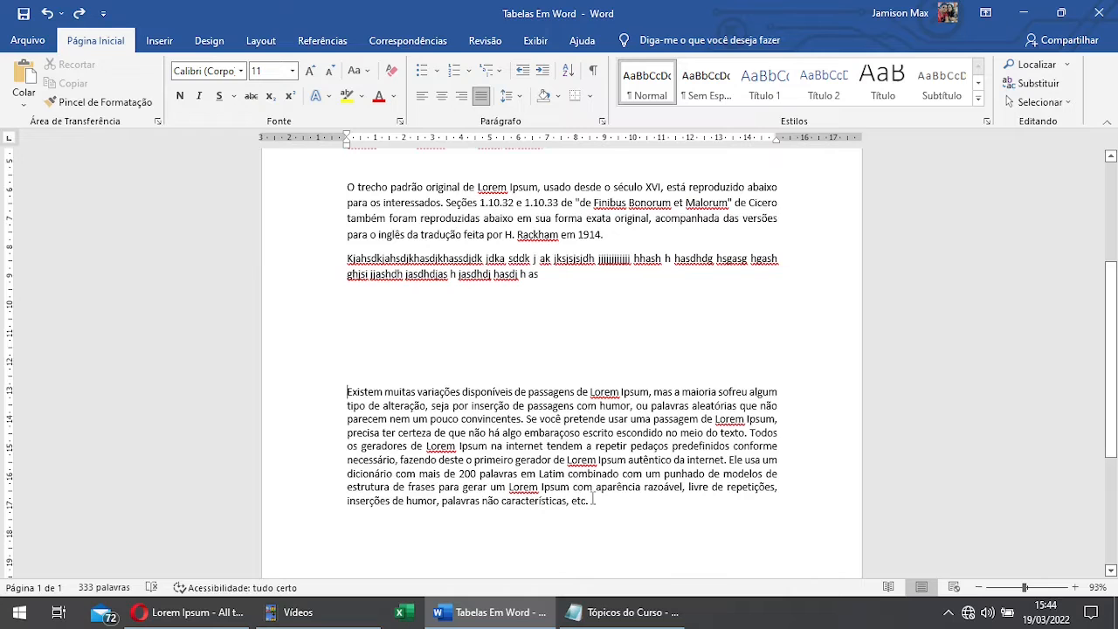
click(542, 72)
click(542, 72)
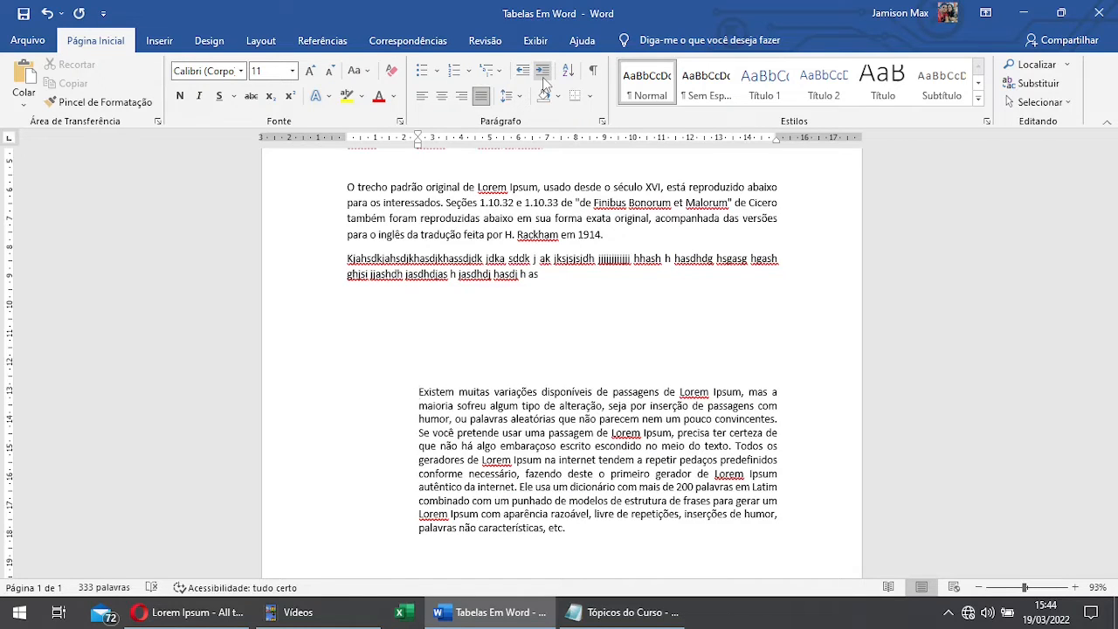
click(543, 72)
click(542, 72)
click(542, 71)
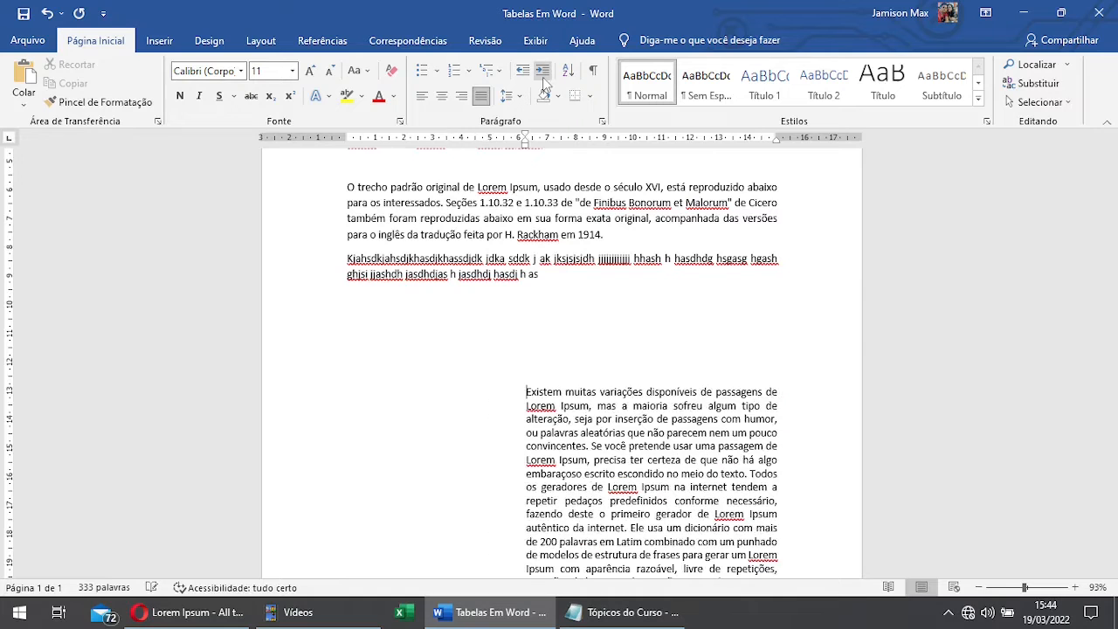
scroll(687, 320, down, 1)
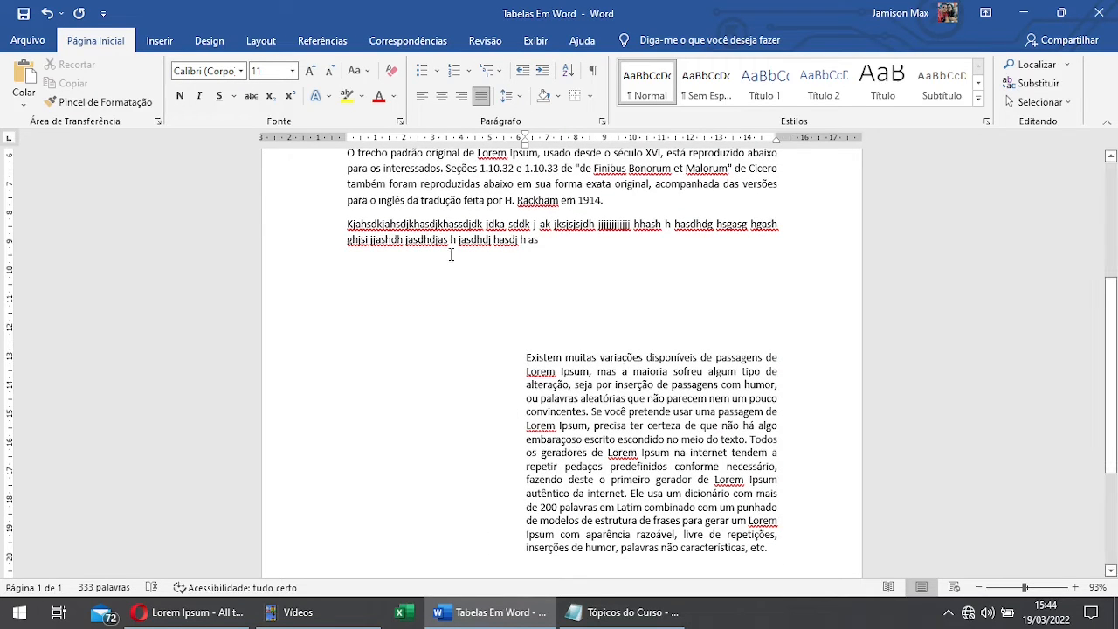
click(542, 70)
click(543, 70)
Step: Decrease the last paragraph's indent back to the page margin
click(527, 356)
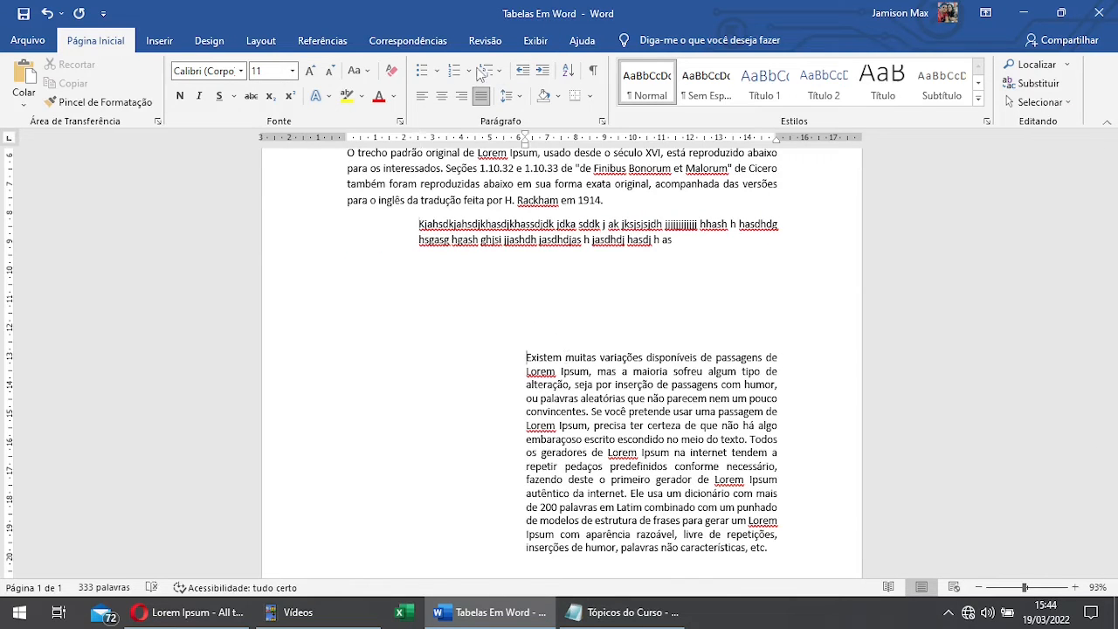
click(523, 72)
click(522, 72)
click(522, 72)
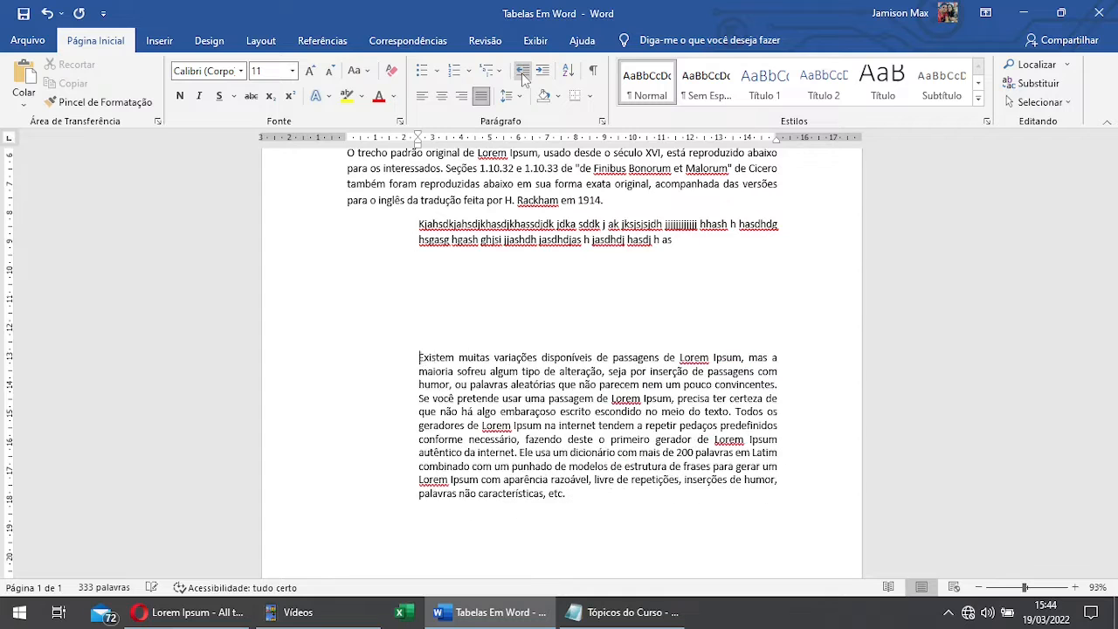
click(522, 72)
click(522, 71)
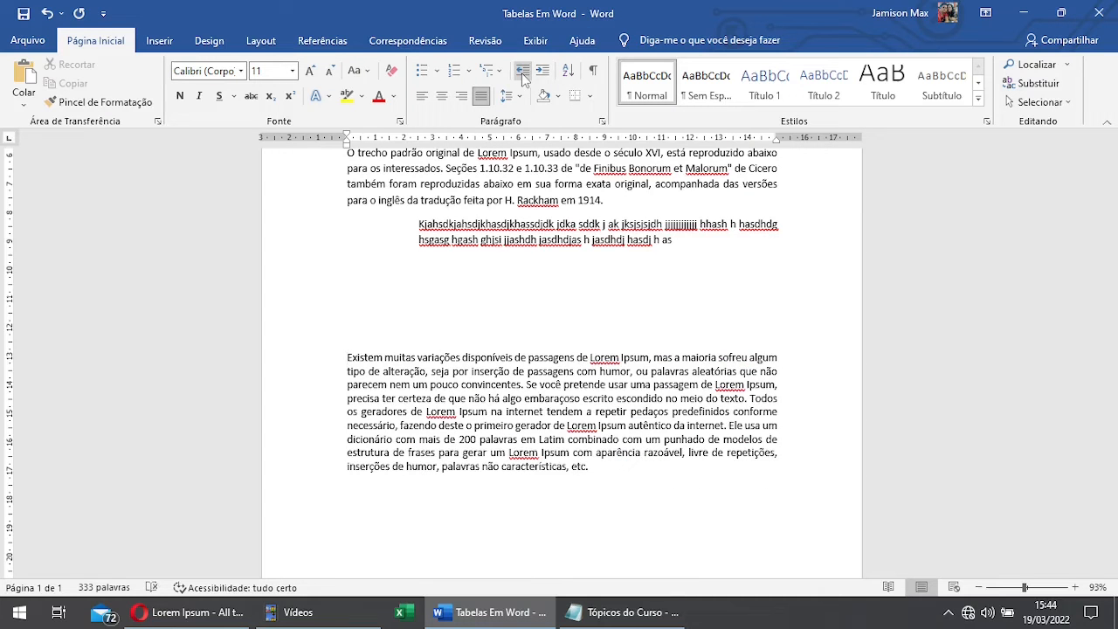
scroll(384, 425, up, 2)
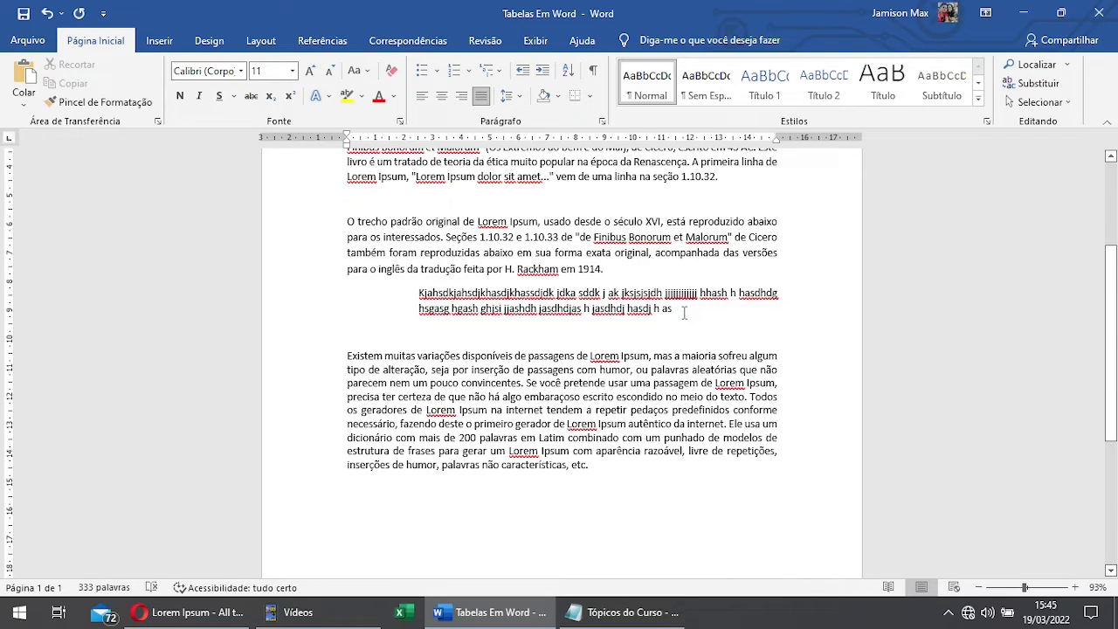
Step: Open the text sorting options (Classificar Texto) for the last paragraph and close them without sorting
drag(684, 312, 421, 294)
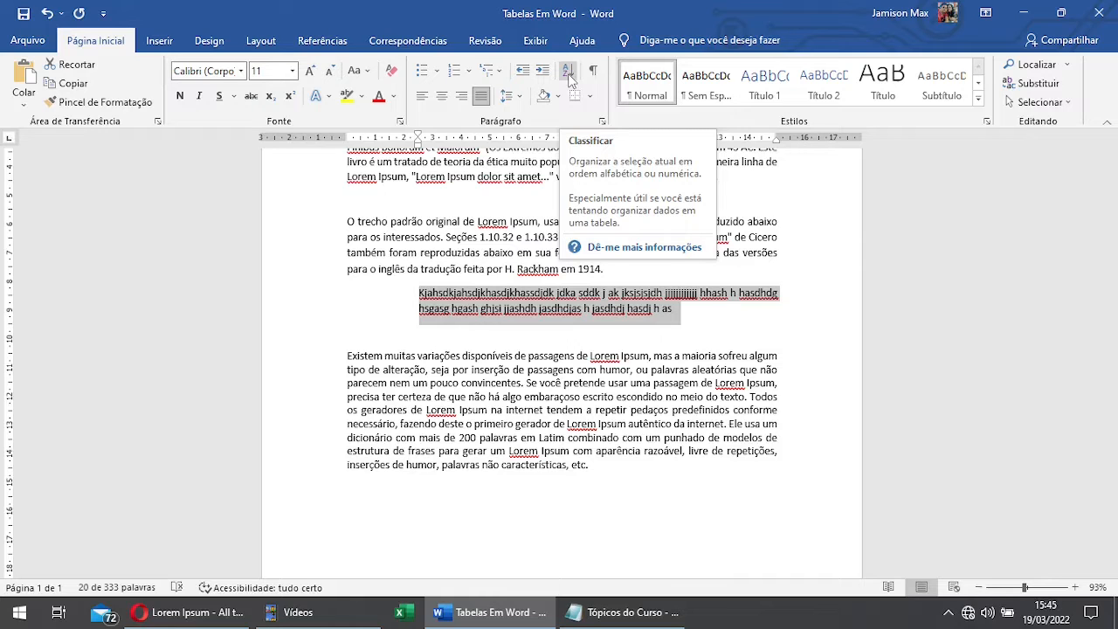
drag(590, 465, 347, 356)
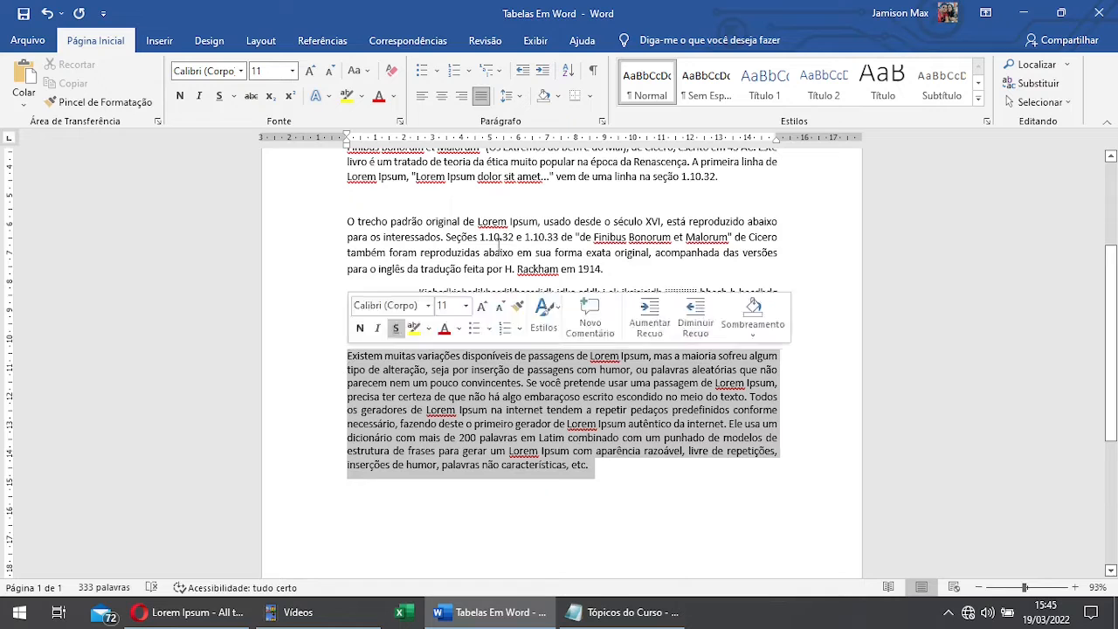
click(568, 70)
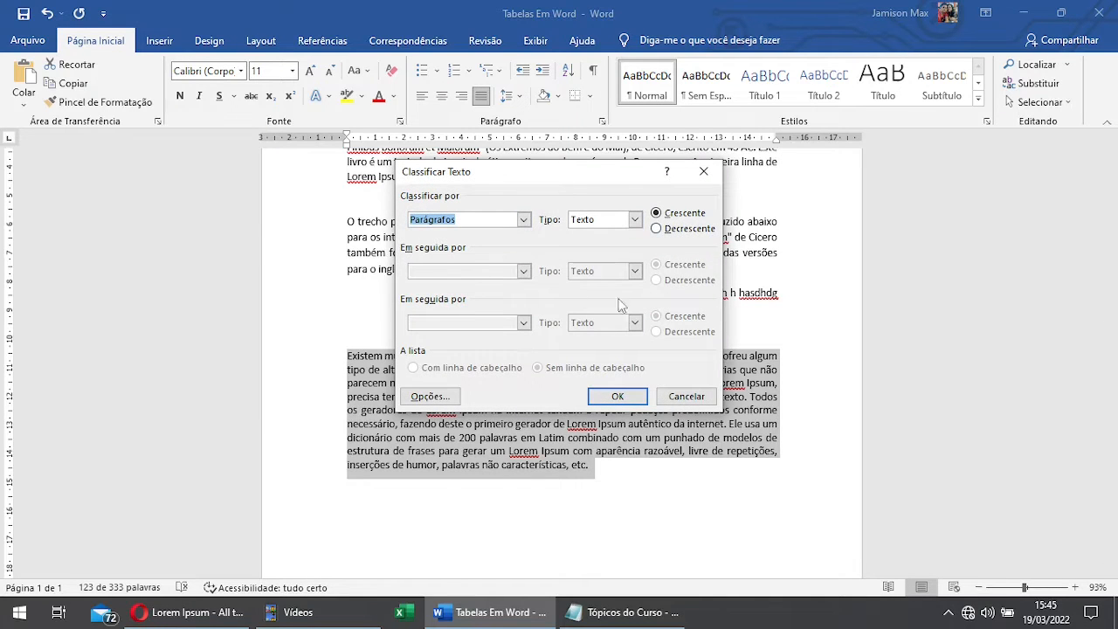
click(694, 173)
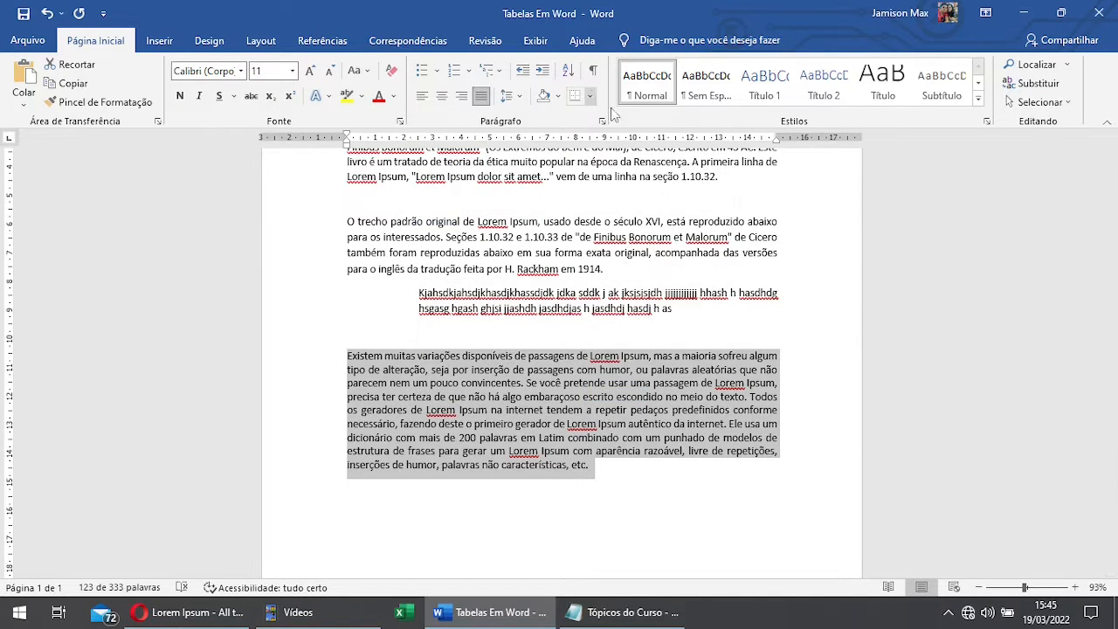
Step: Delete the empty line between the indented sample text and the last paragraph
click(529, 330)
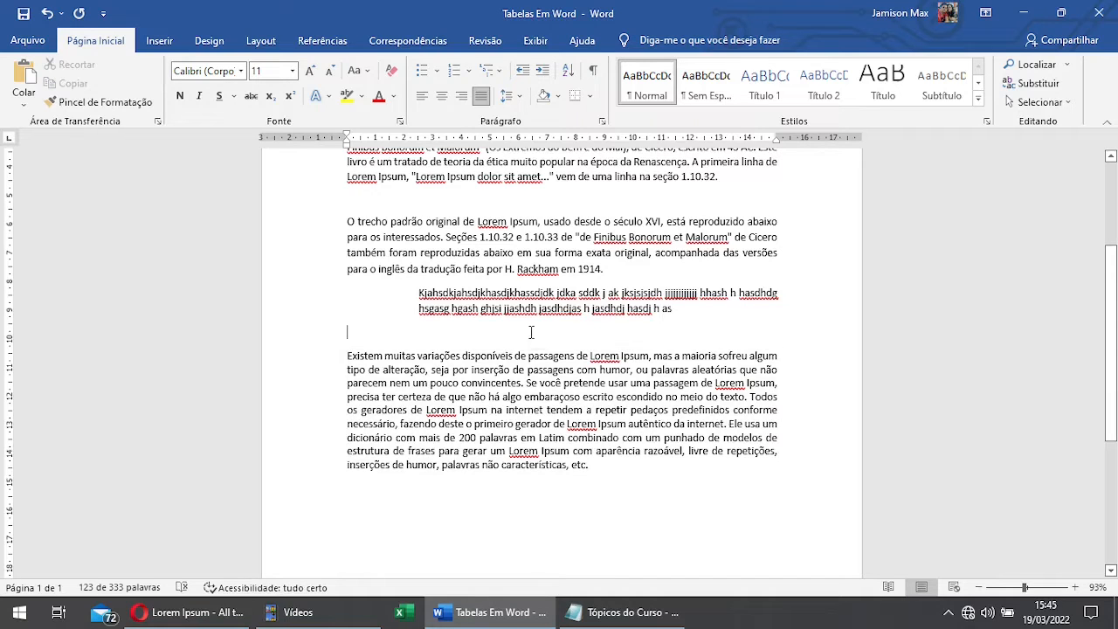
key(Delete)
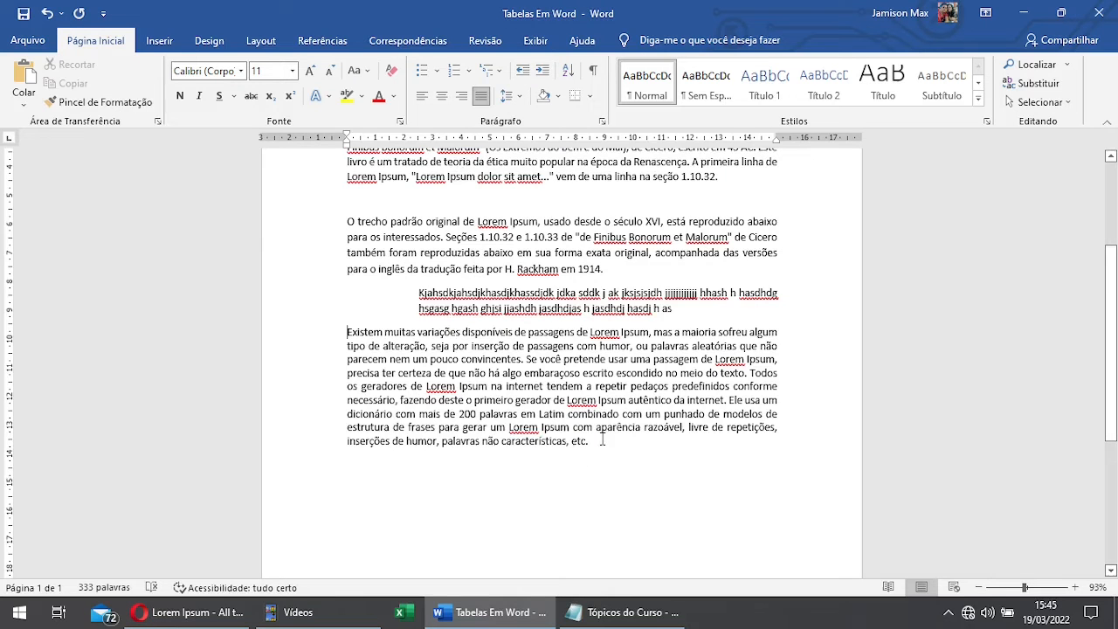
Step: Align the last paragraph left, centred and right in turn, and return it to justified
drag(595, 441, 334, 329)
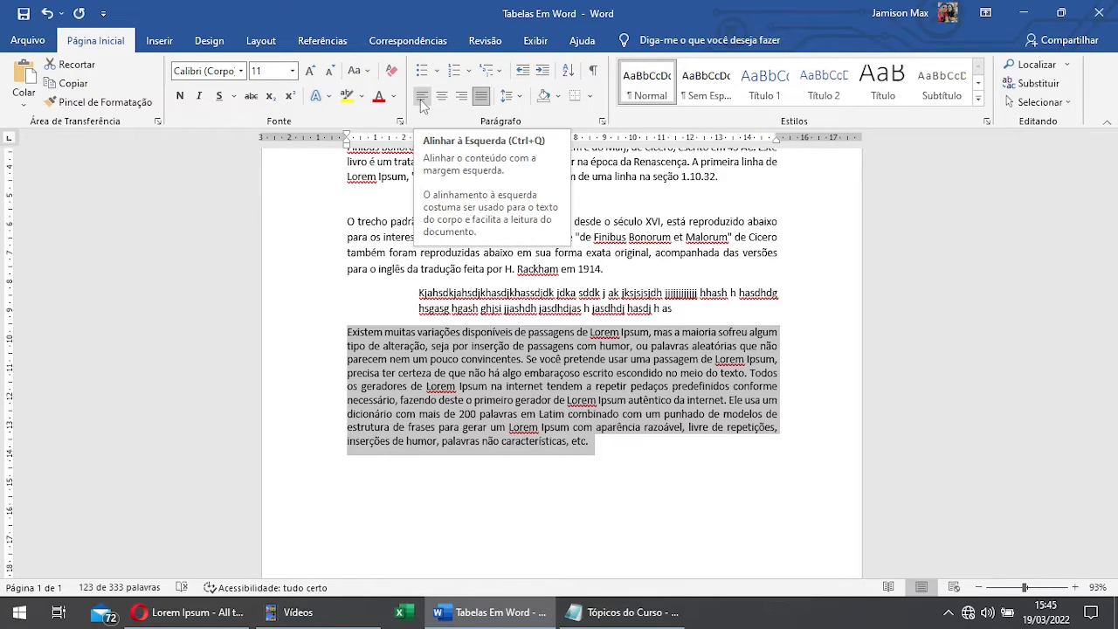
click(422, 98)
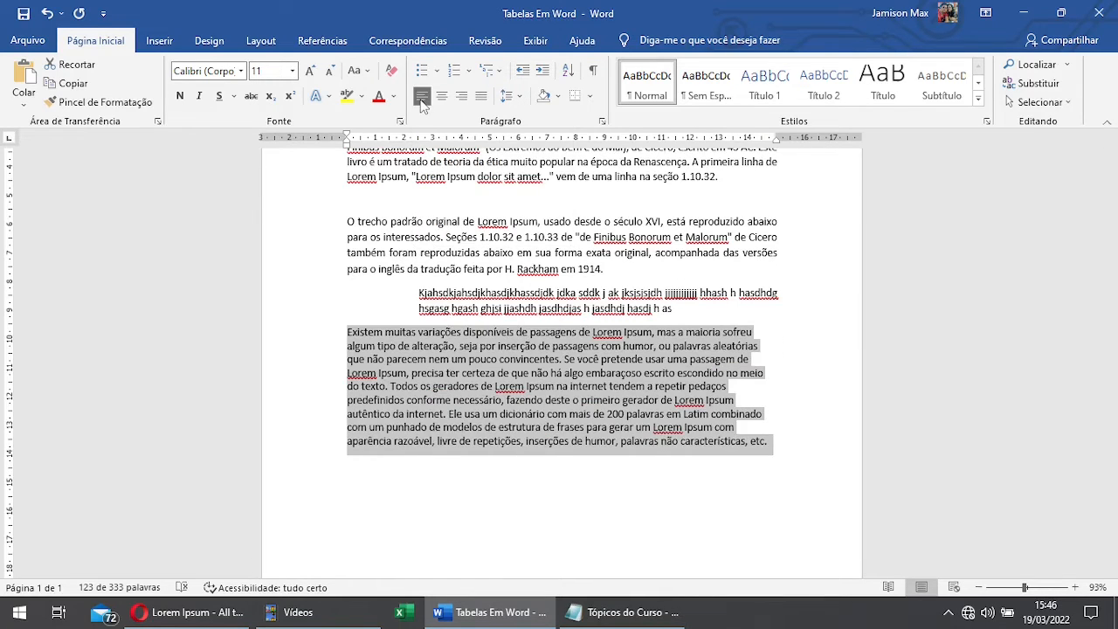
click(442, 97)
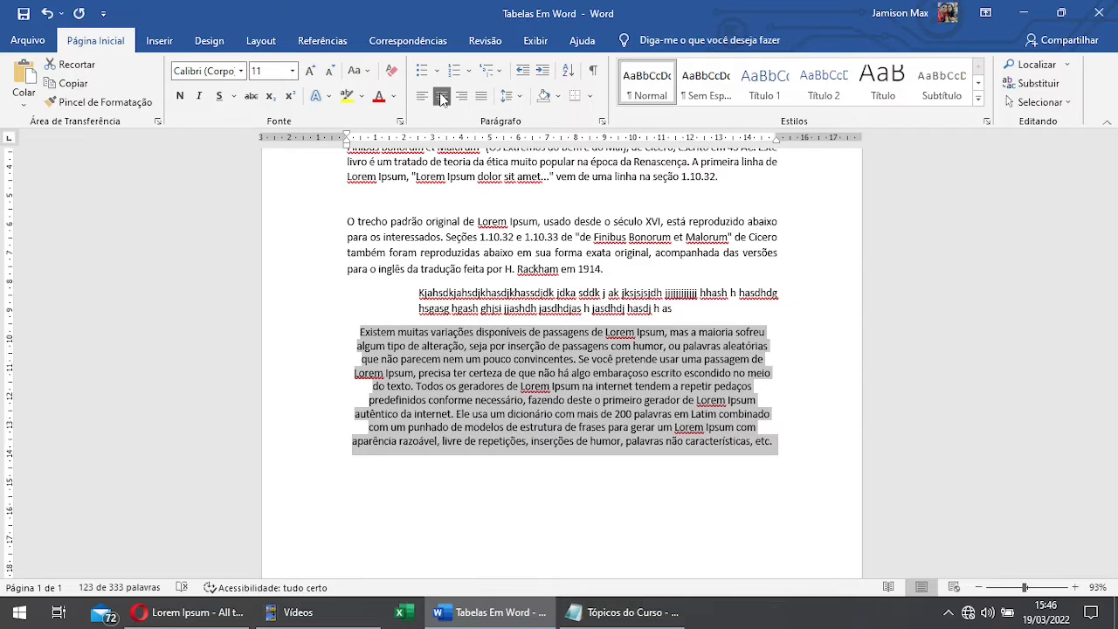
click(461, 97)
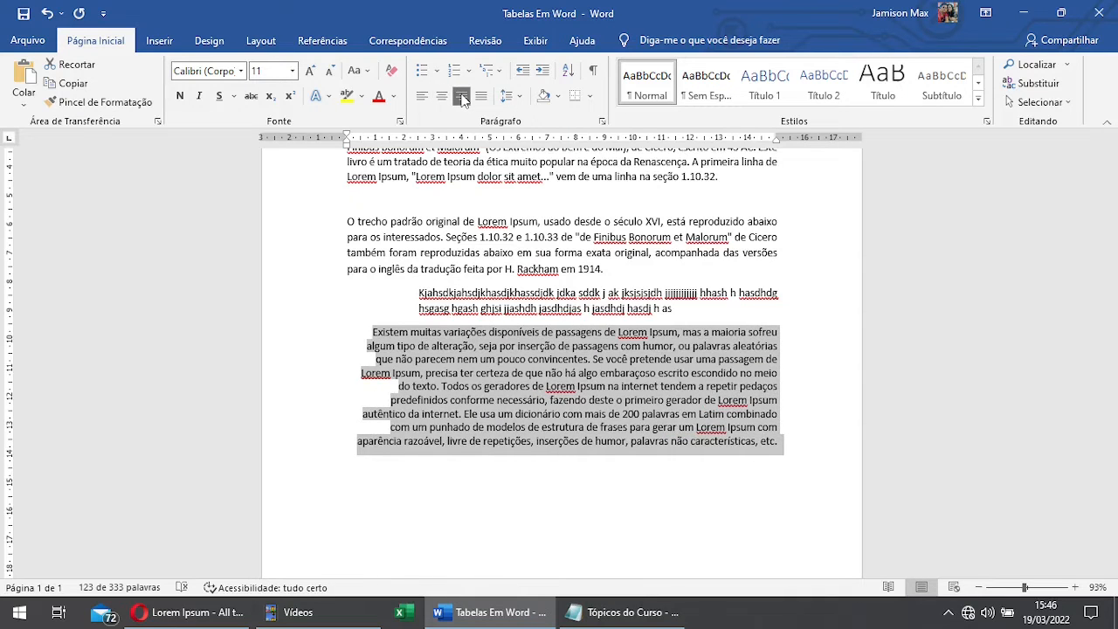
click(482, 96)
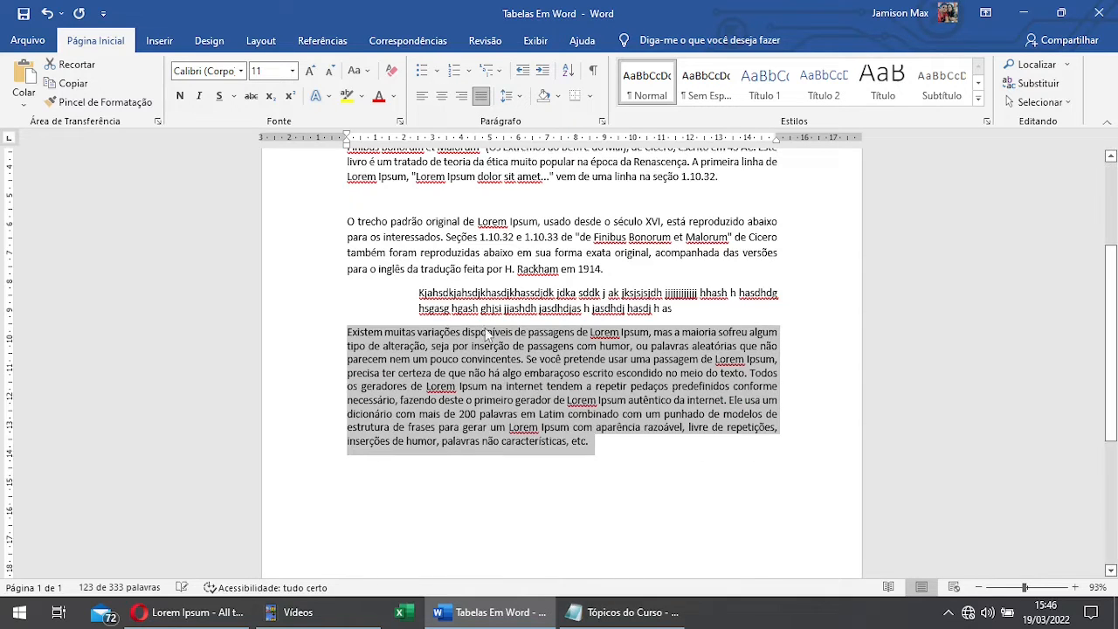
click(615, 451)
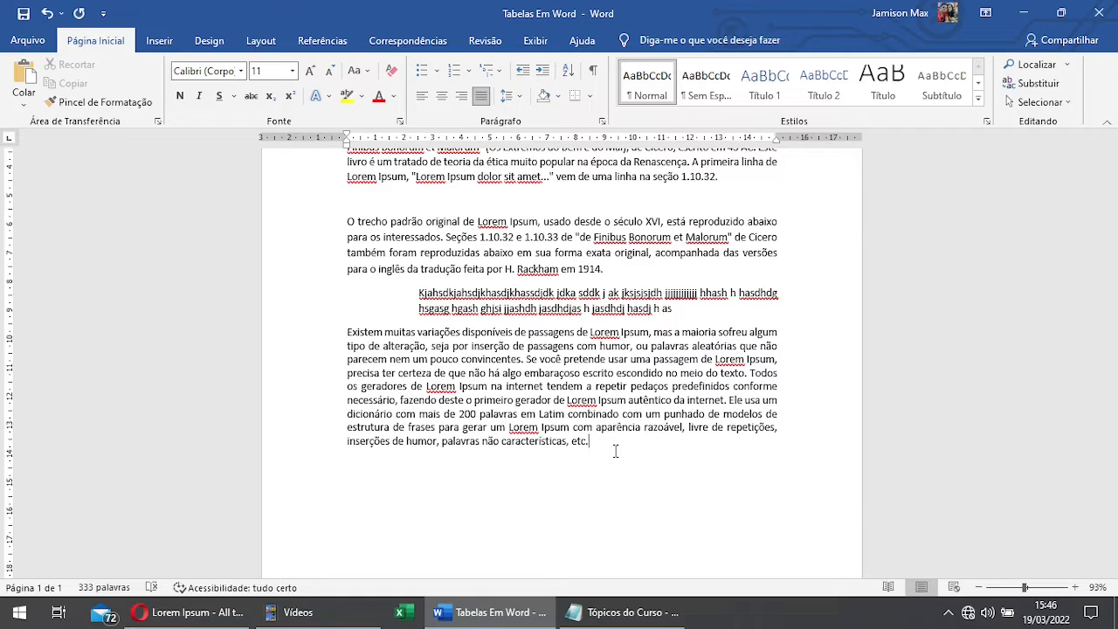
Step: Apply outside borders (Bordas Externas) to the last paragraph
click(589, 96)
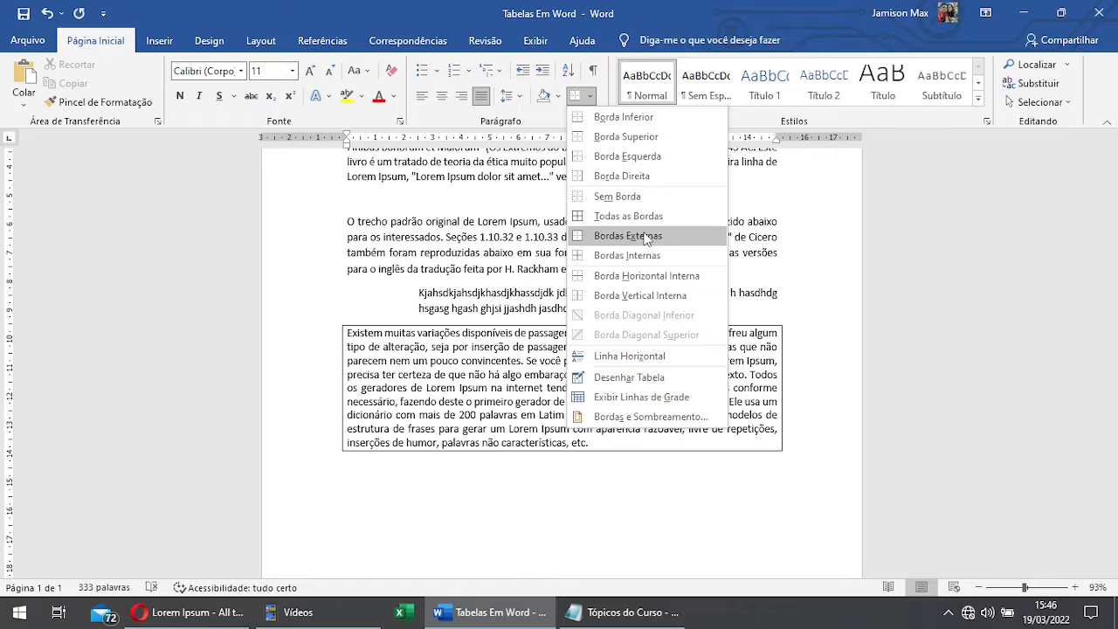
click(696, 4)
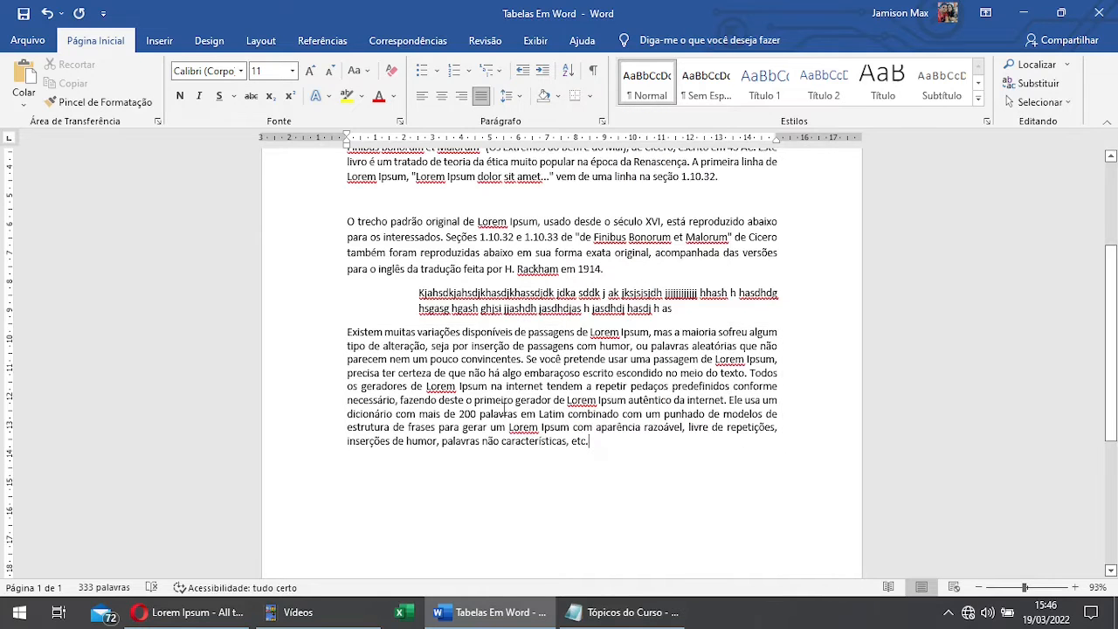
click(590, 96)
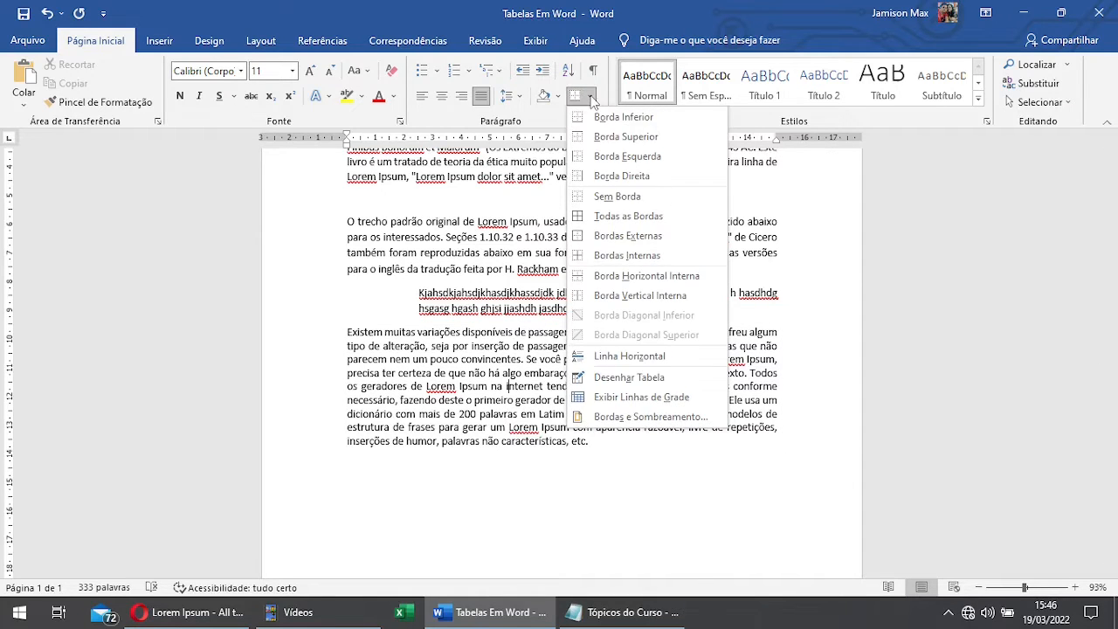
click(650, 245)
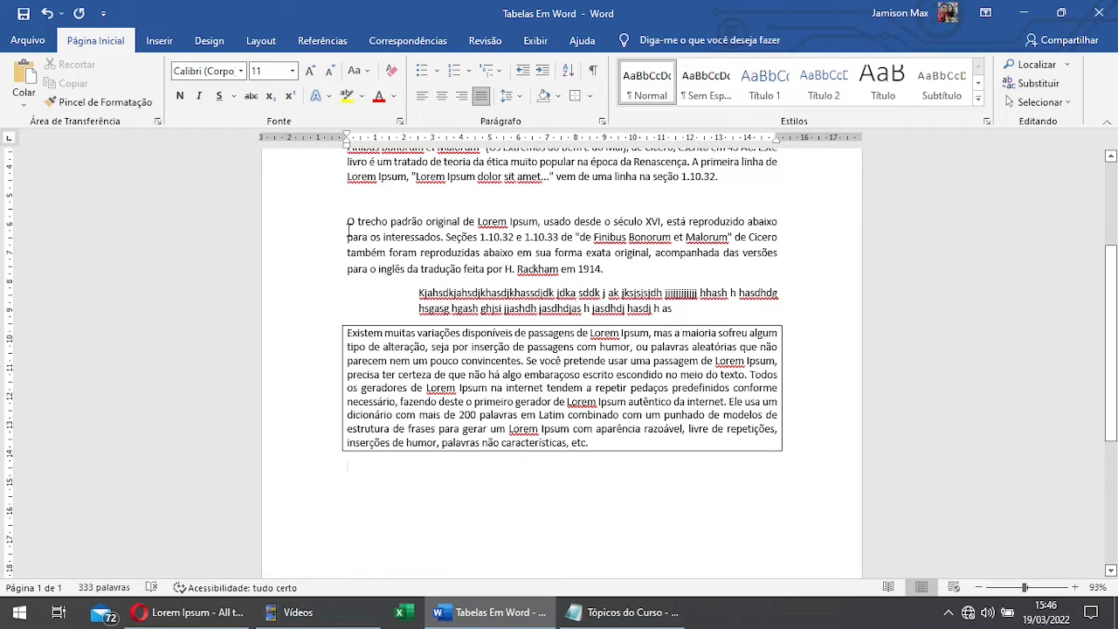
Step: Preview table sizes for insertion below the bordered last paragraph and close the size grid without inserting a table
click(159, 40)
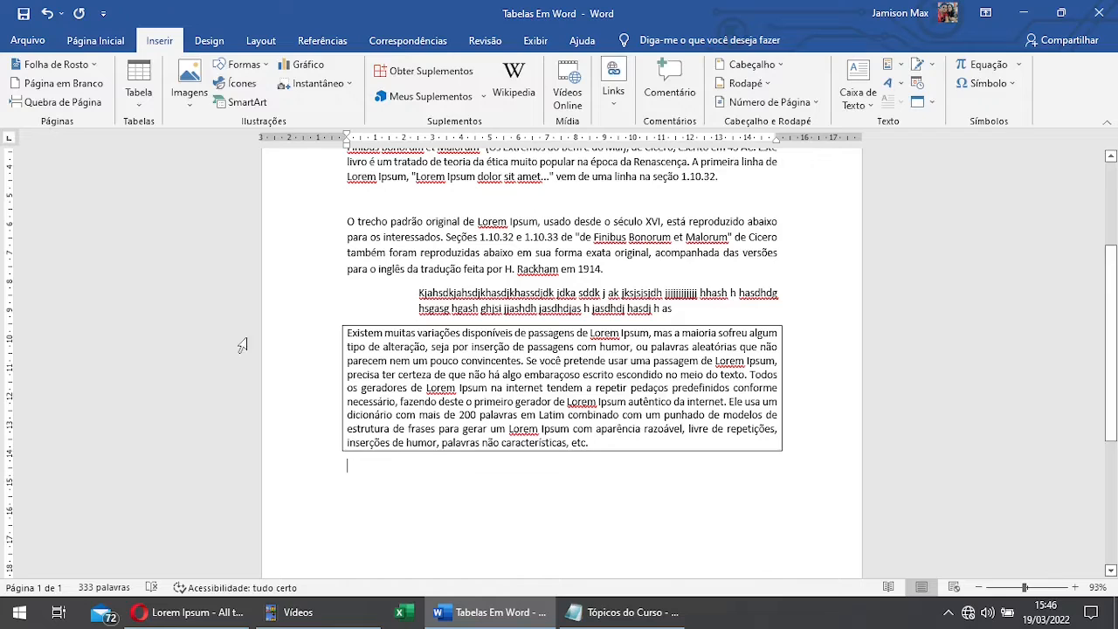
click(148, 109)
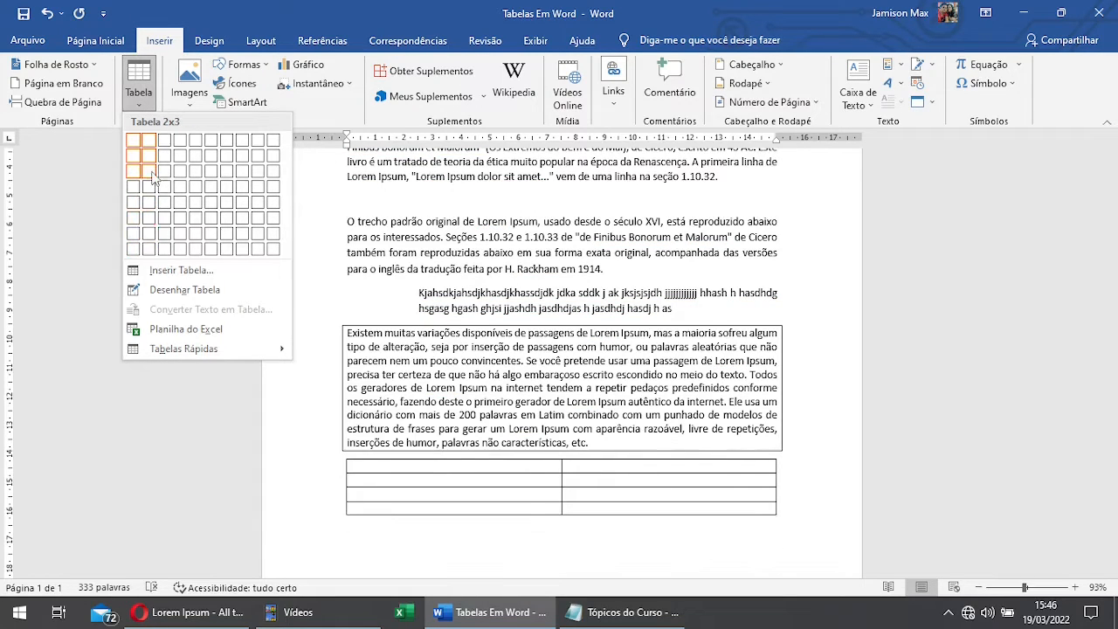
click(317, 7)
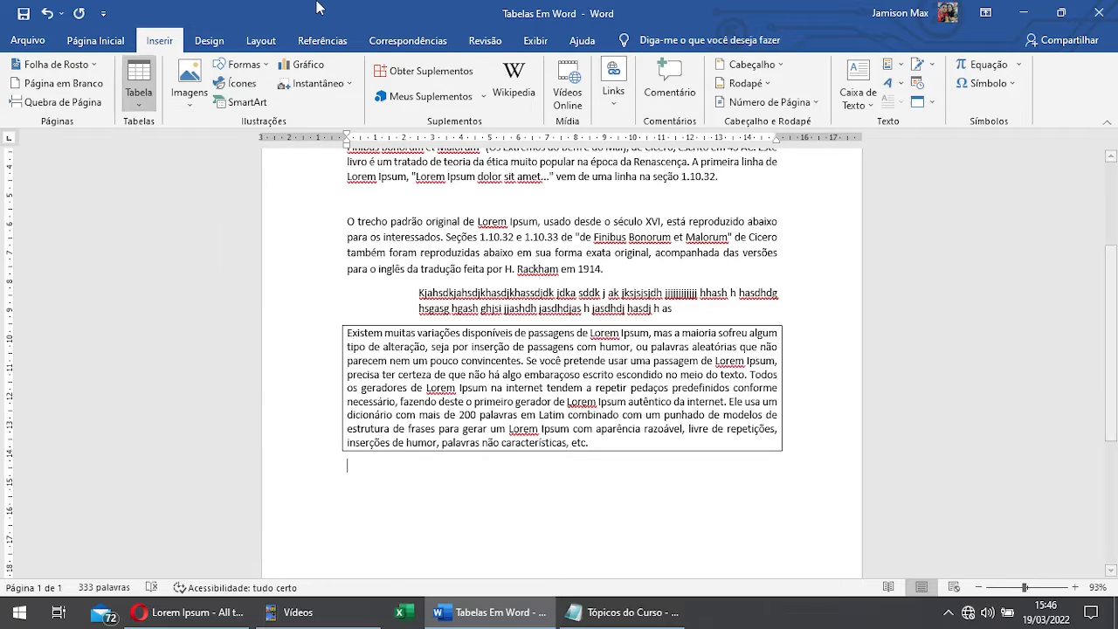
click(95, 40)
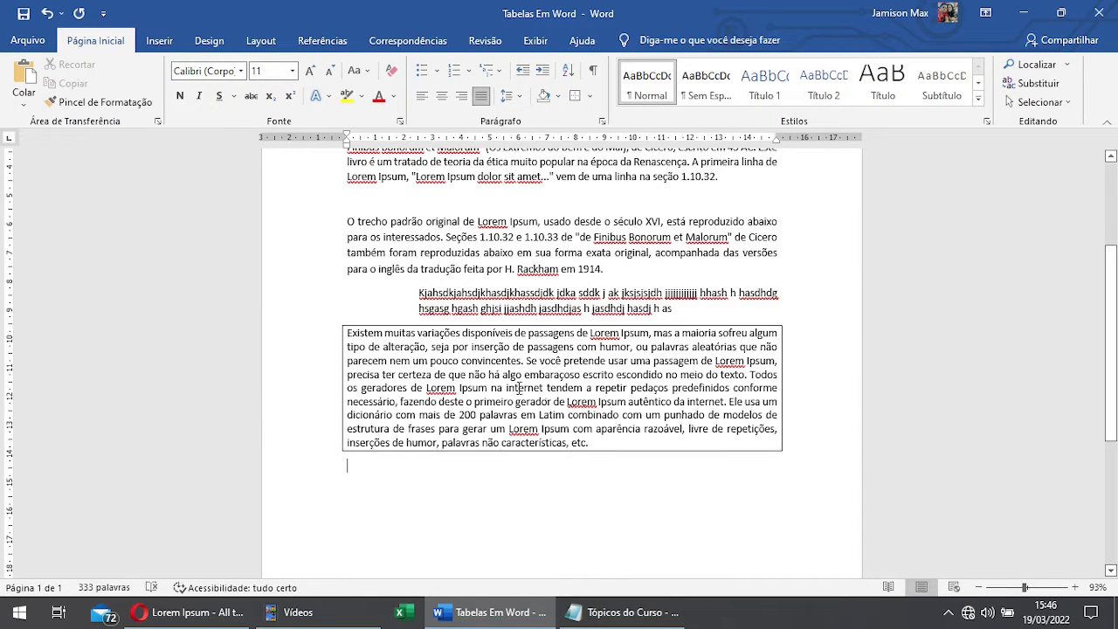
Step: Add empty lines at the end of the bordered last paragraph and delete them again
click(608, 428)
key(Return)
key(Return)
key(Return)
key(Return)
key(Return)
key(Return)
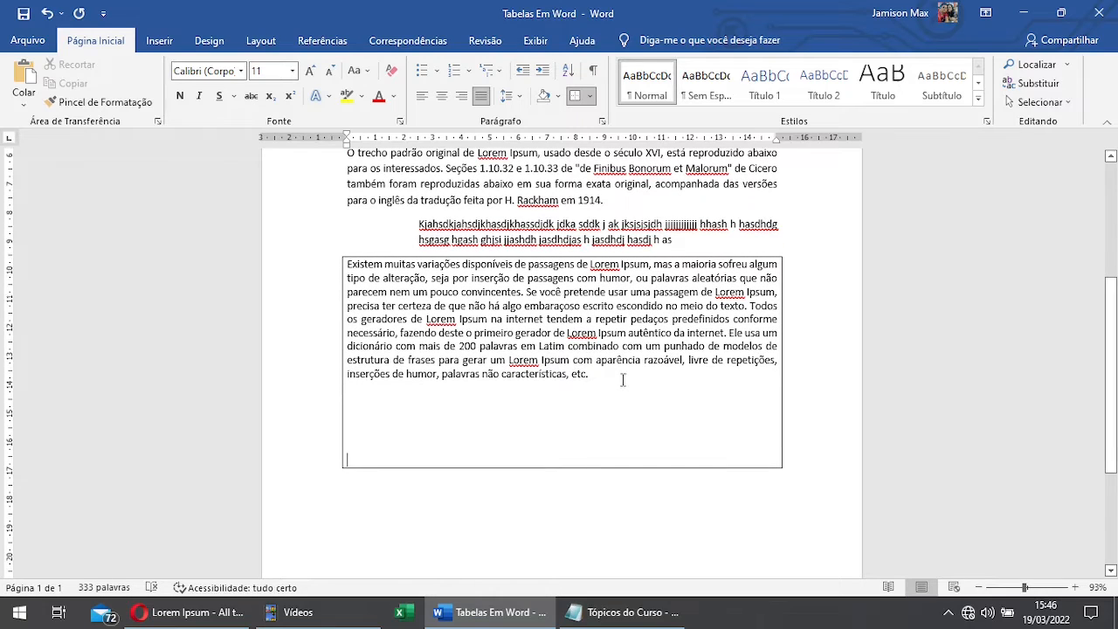
key(BackSpace)
key(BackSpace)
key(BackSpace)
key(BackSpace)
key(BackSpace)
key(BackSpace)
click(556, 418)
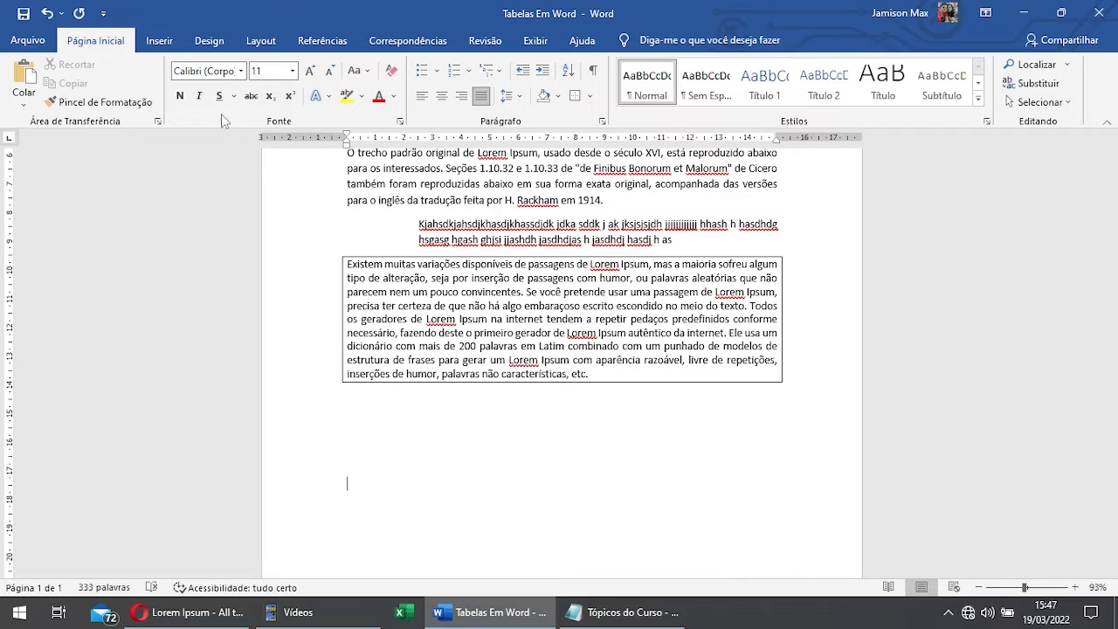
click(489, 400)
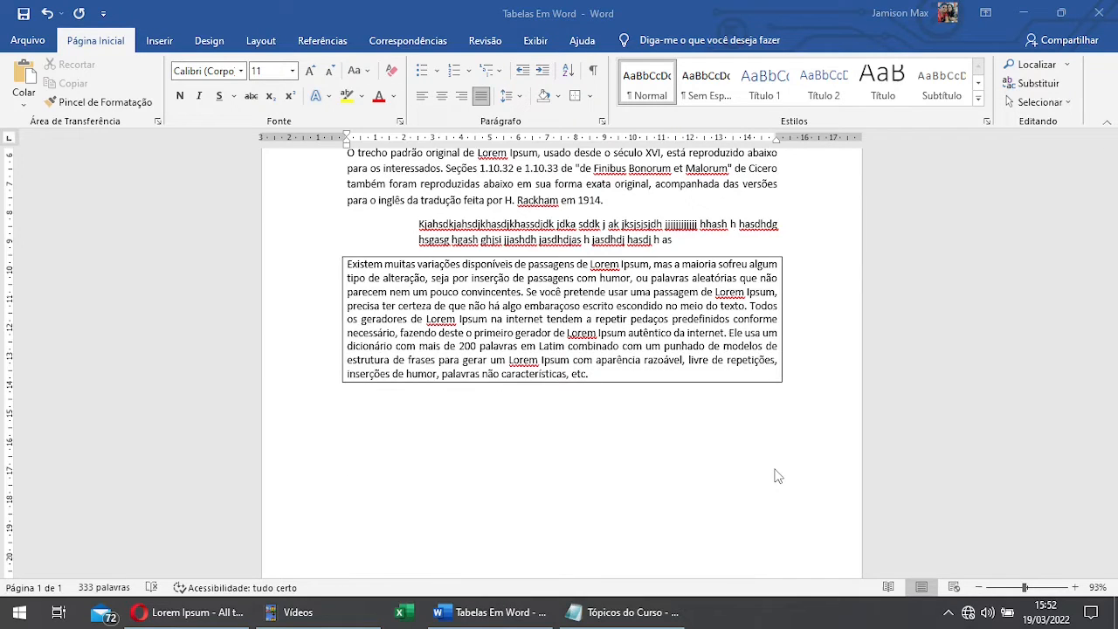
click(594, 384)
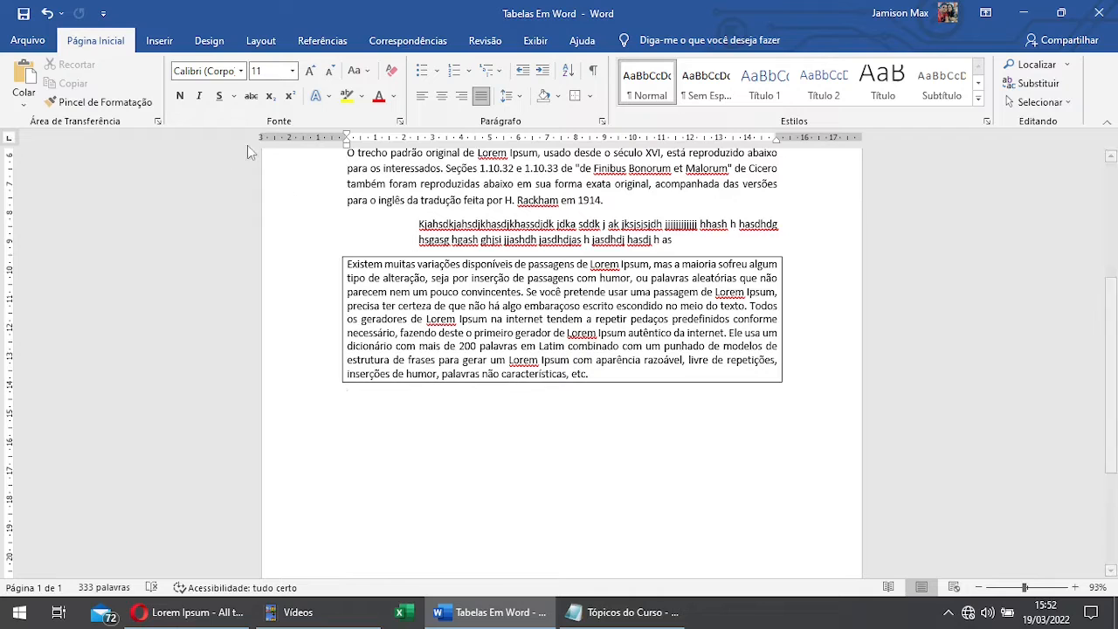
Step: Change the font colour of the whole bordered last paragraph to light blue
drag(603, 374, 347, 263)
click(394, 96)
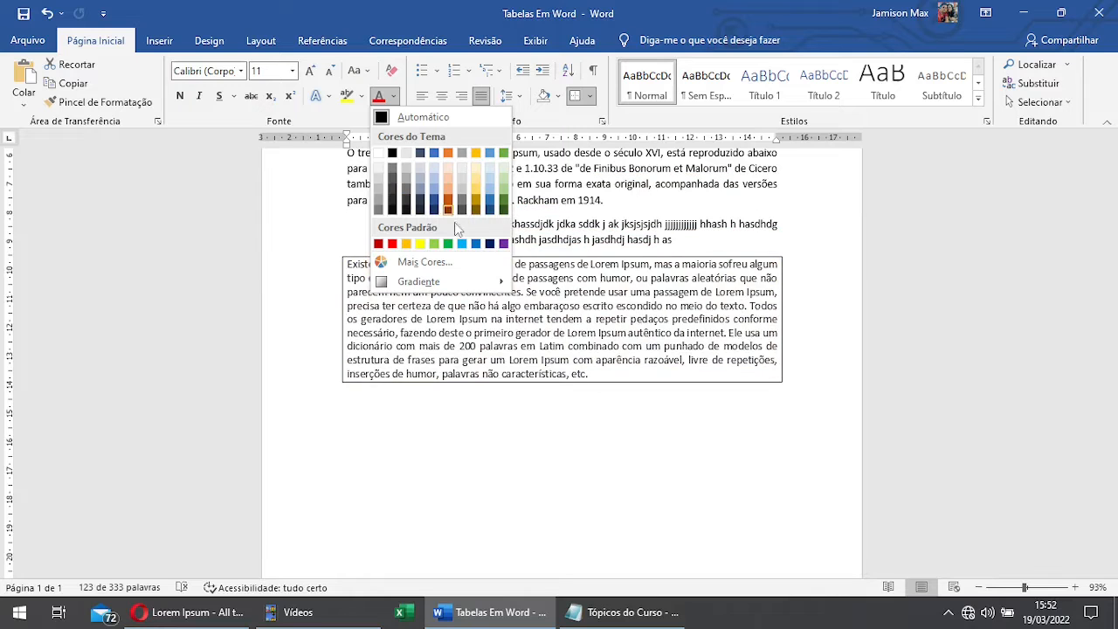
click(471, 244)
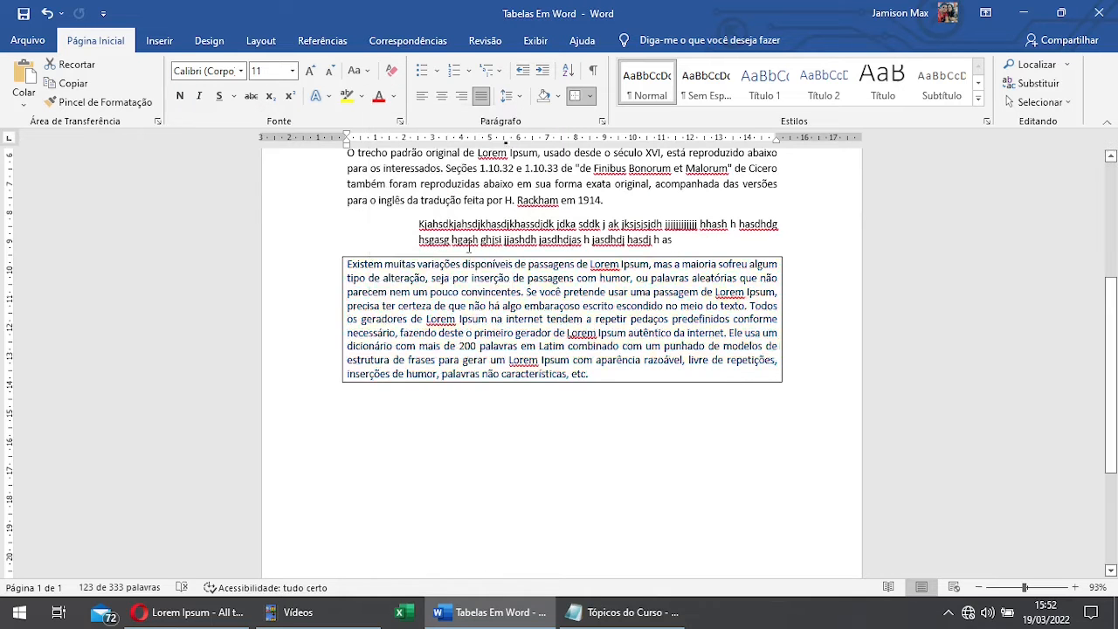
Step: Highlight the words "escrito" and "convincentes" in the last paragraph in yellow (Amarelo)
click(361, 97)
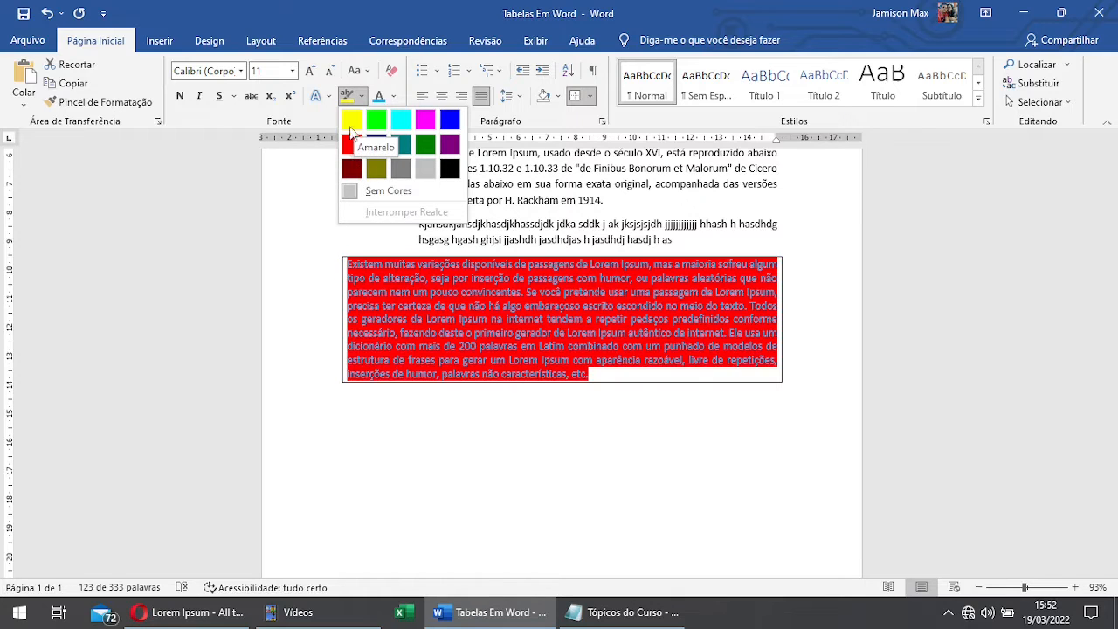
click(610, 304)
click(611, 306)
double_click(603, 308)
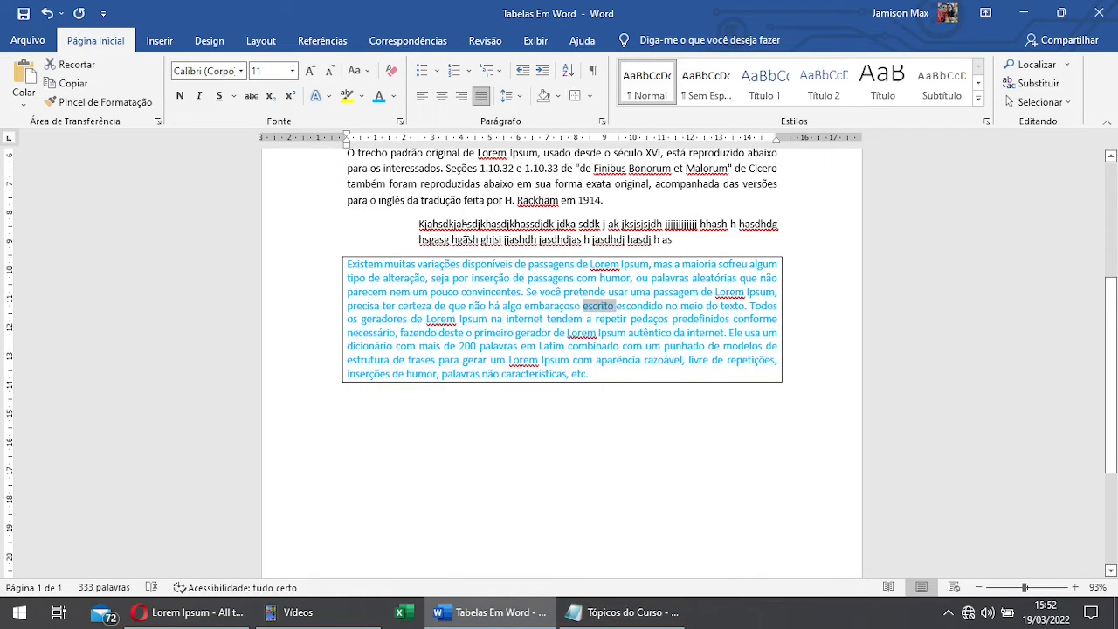
click(347, 97)
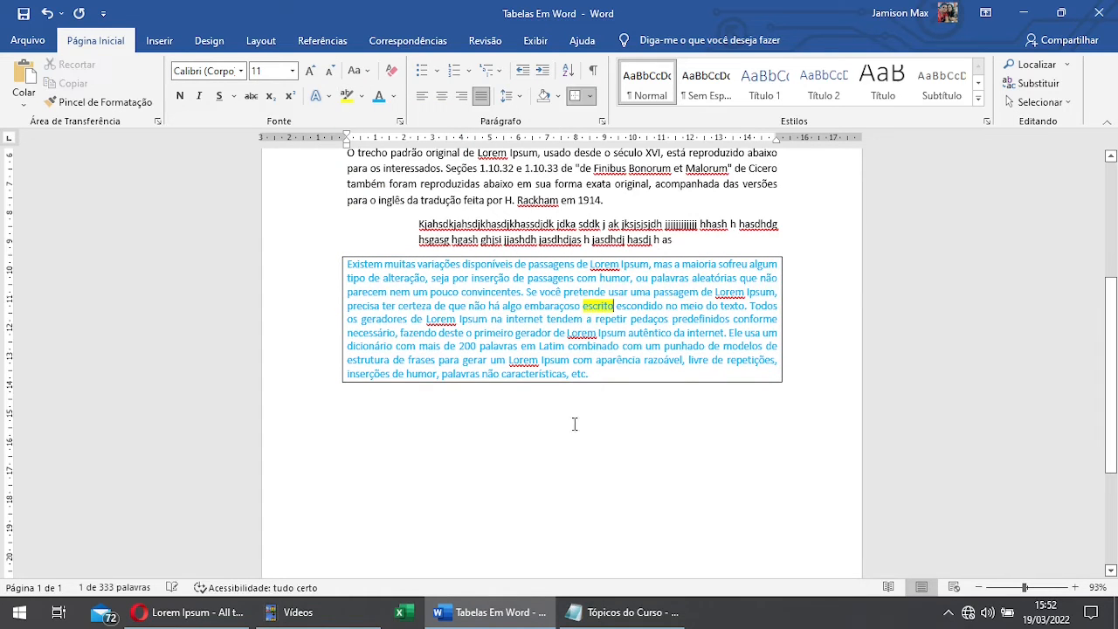
double_click(496, 294)
click(346, 97)
click(552, 277)
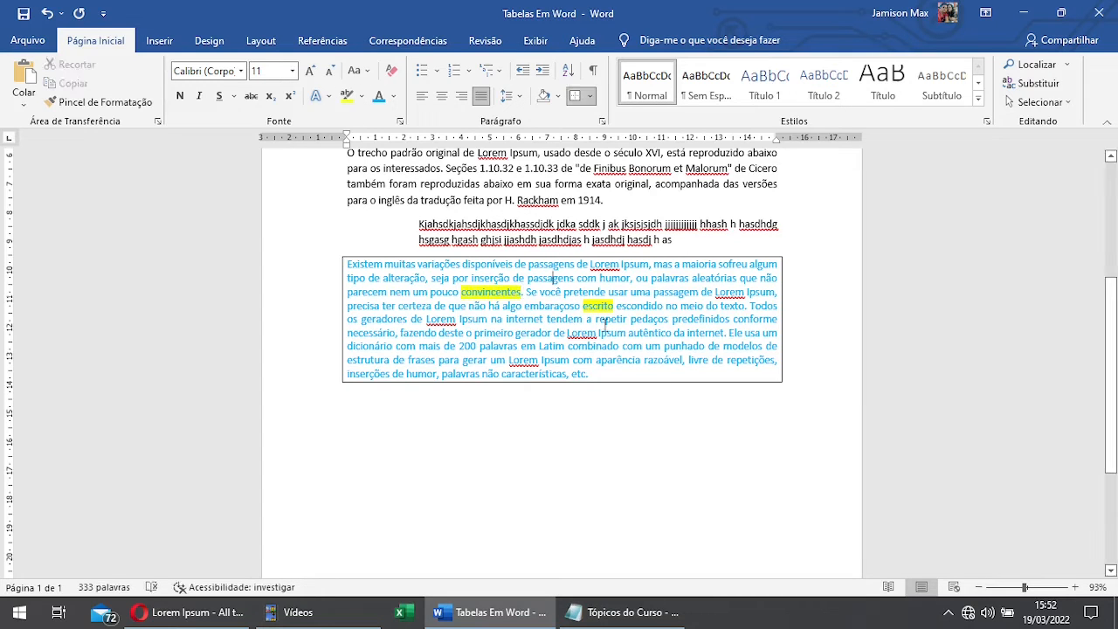
Step: Clear all formatting (Limpar Toda a Formatação) from the whole last paragraph
drag(605, 376, 319, 257)
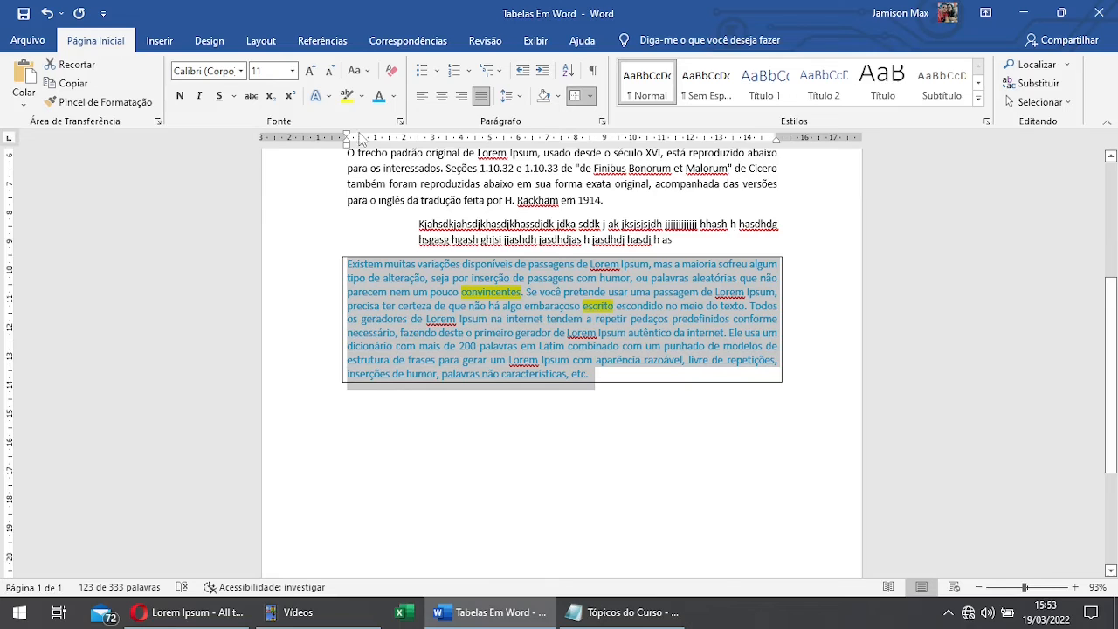
drag(597, 376, 346, 262)
click(391, 70)
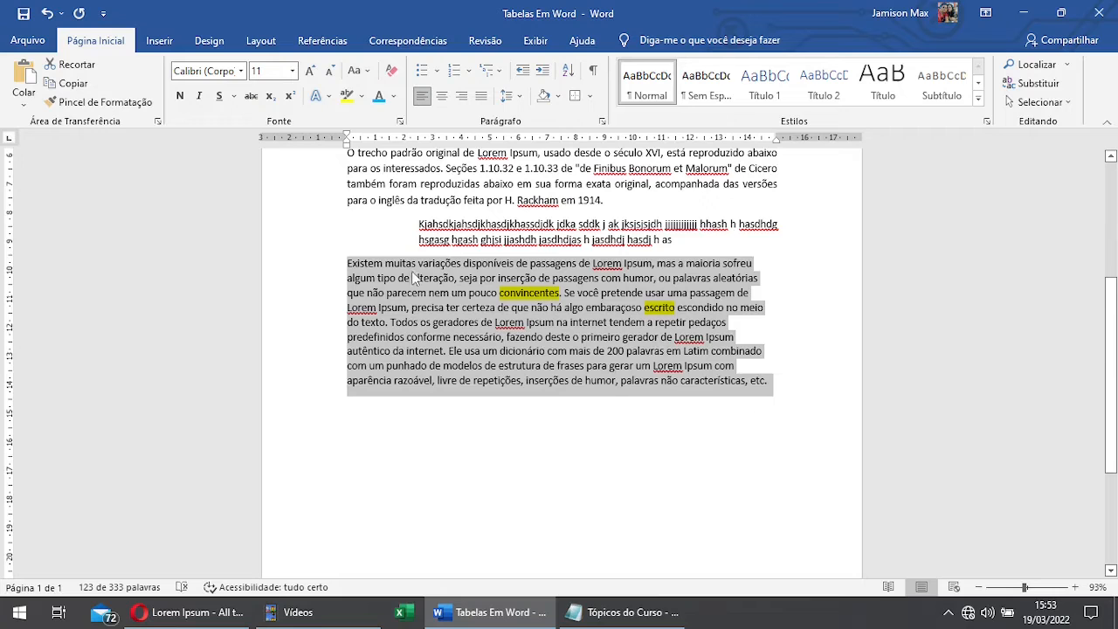
click(392, 70)
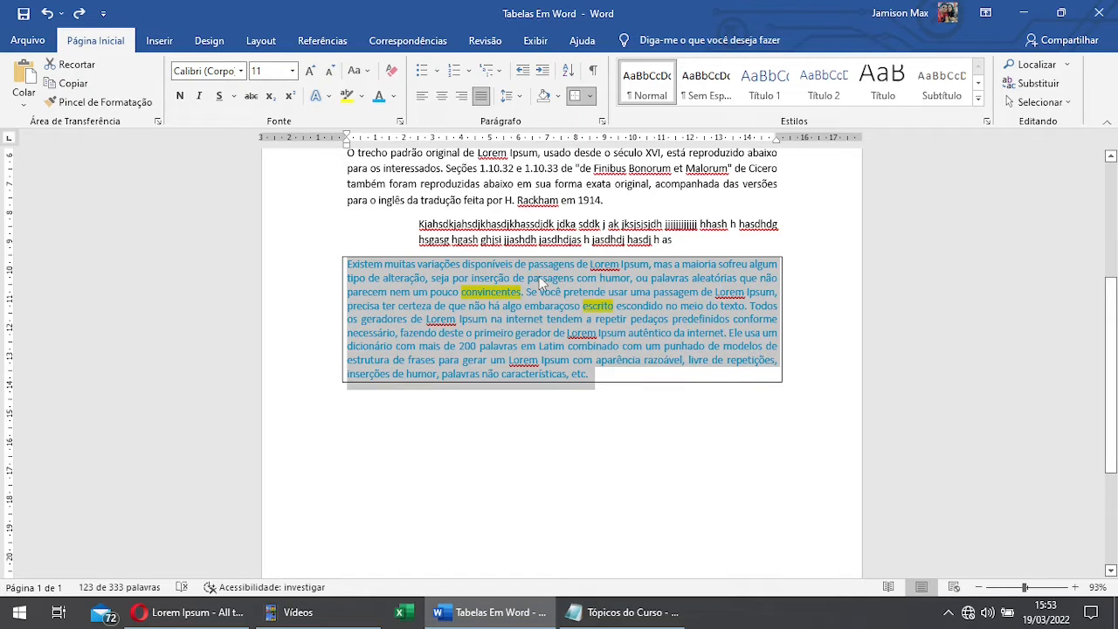
click(391, 70)
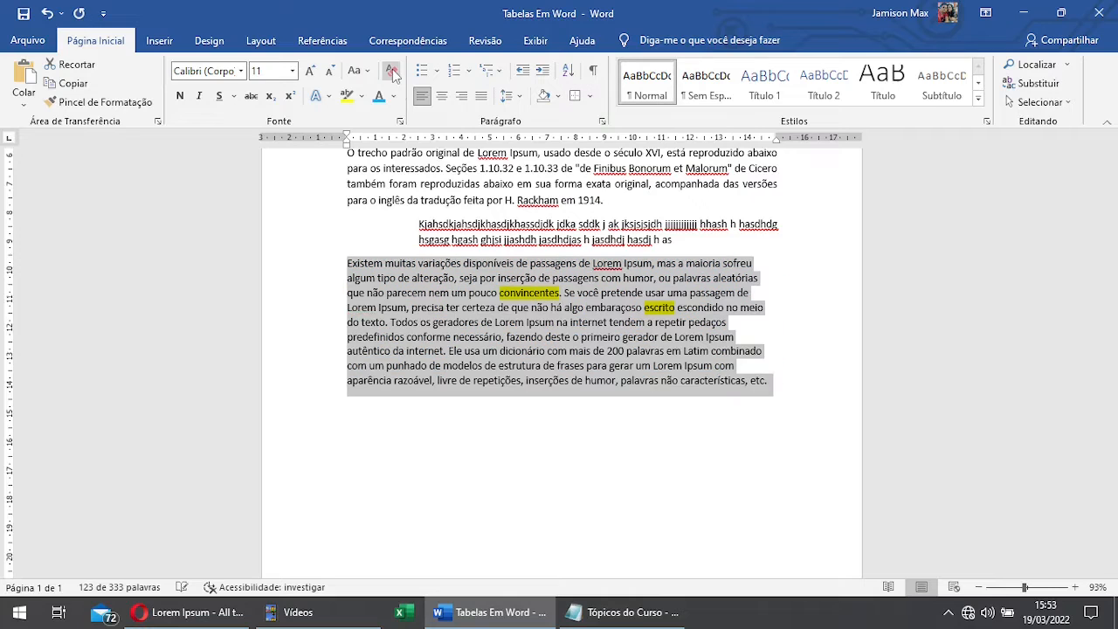
click(442, 321)
Step: Remove the highlight from the words "convincentes" and "escrito" by setting it to Sem Cores
double_click(528, 294)
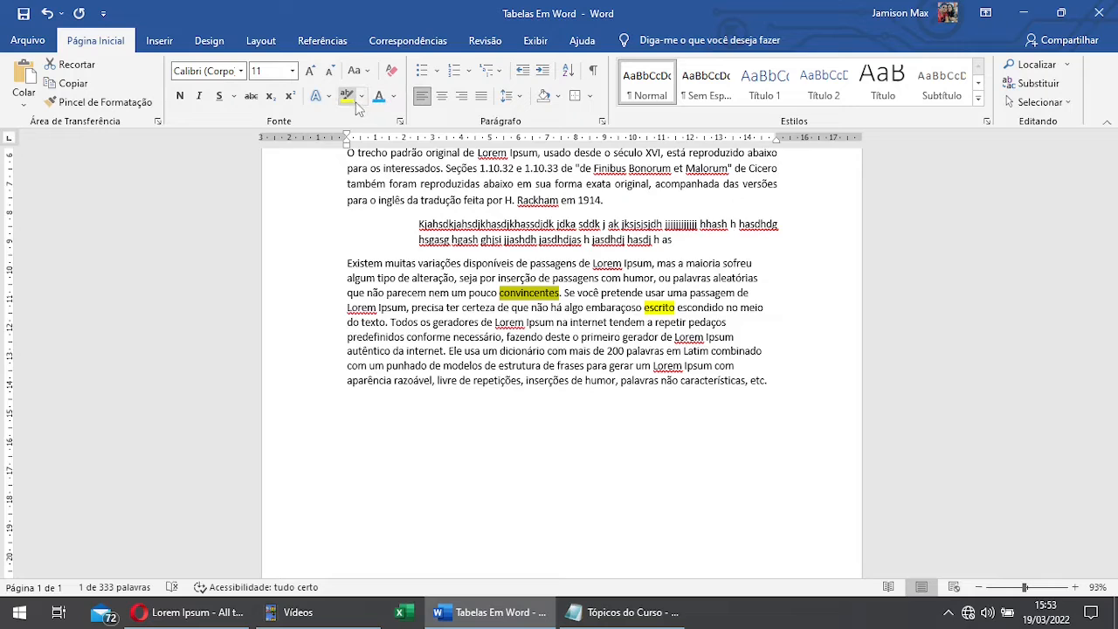
double_click(659, 307)
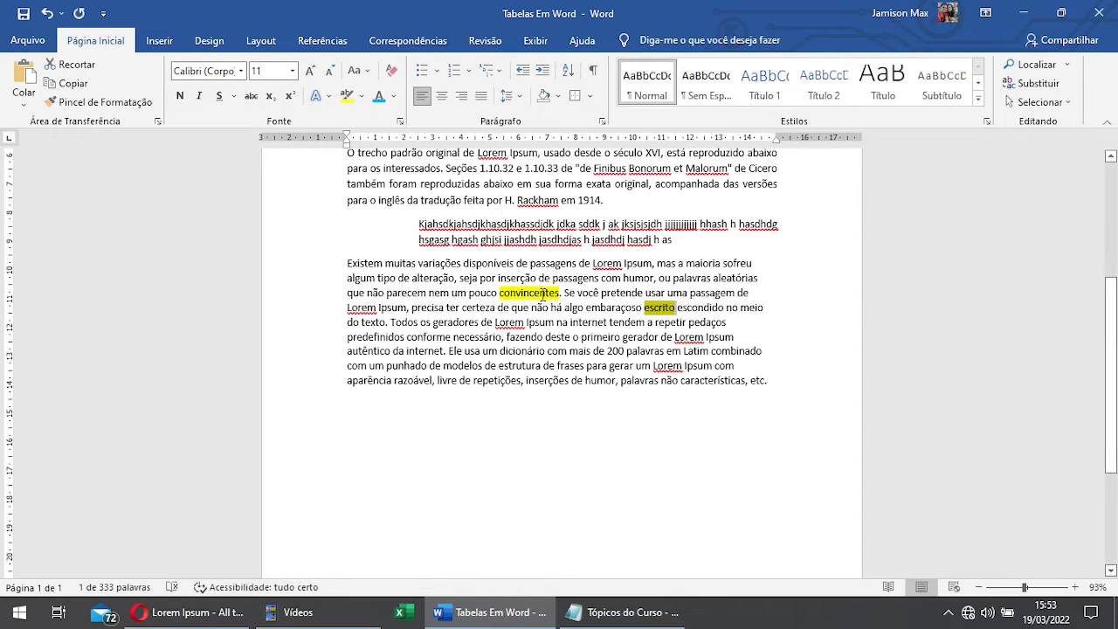
double_click(541, 294)
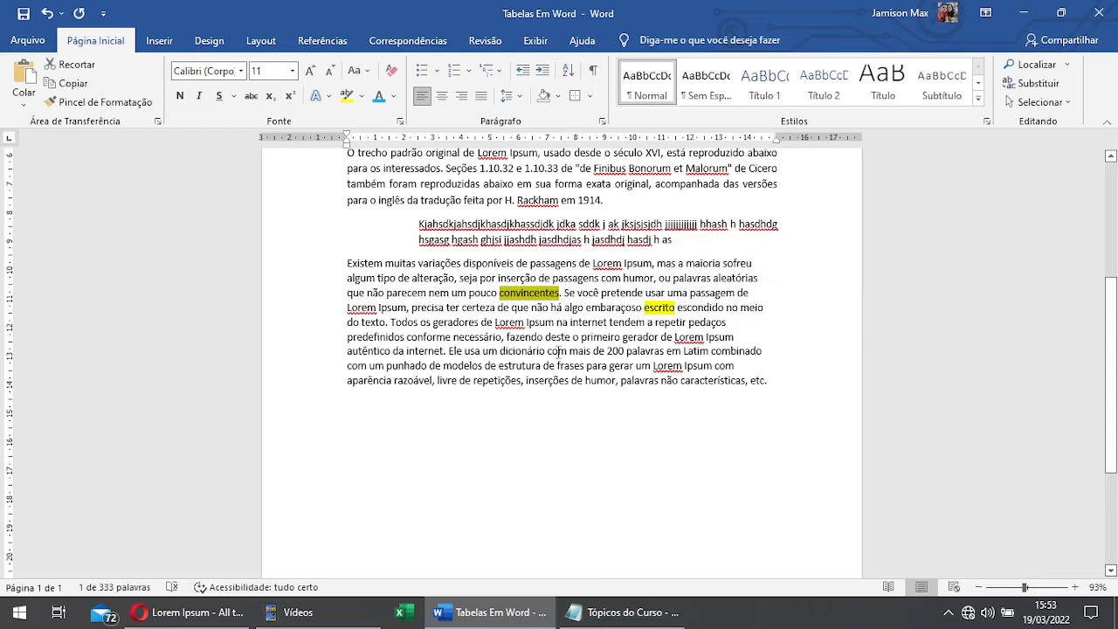
click(363, 98)
click(389, 189)
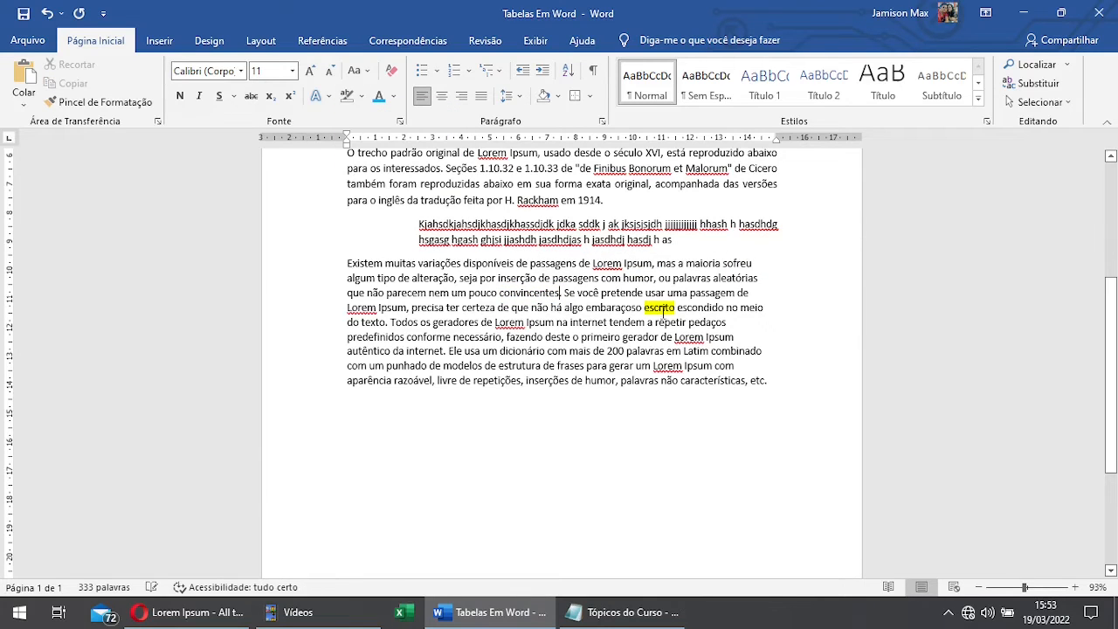
double_click(659, 307)
click(358, 97)
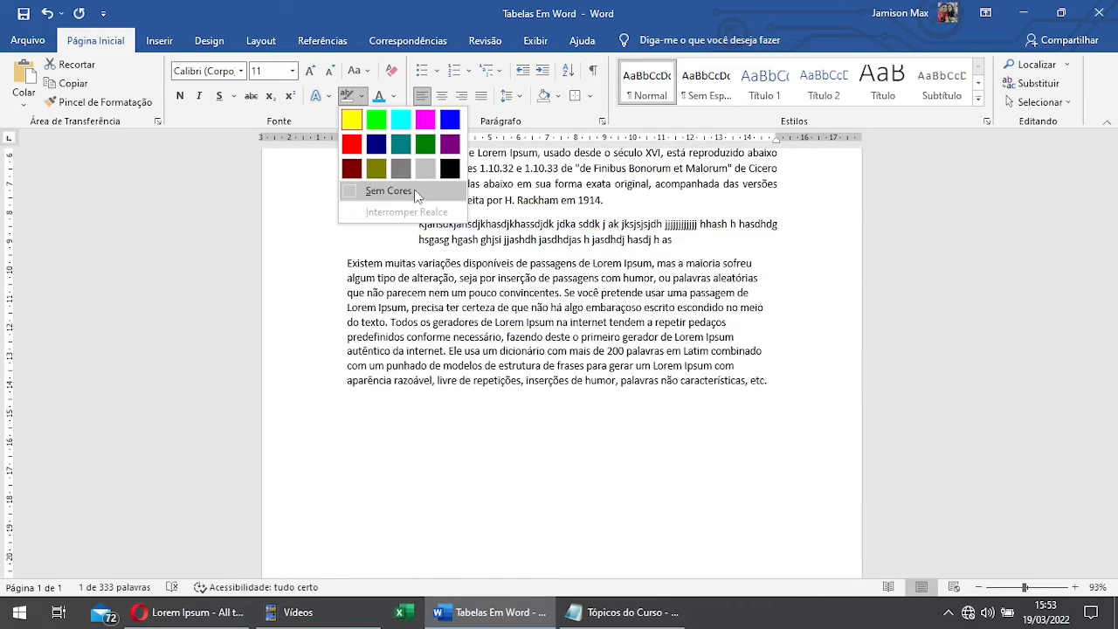
click(389, 189)
click(611, 337)
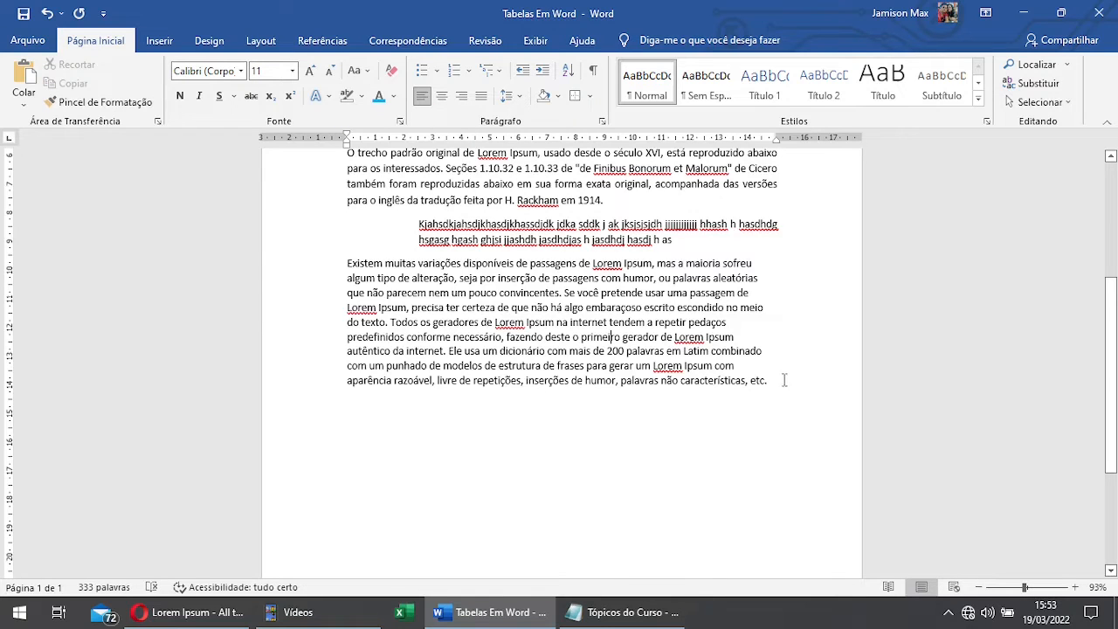
drag(784, 380, 306, 262)
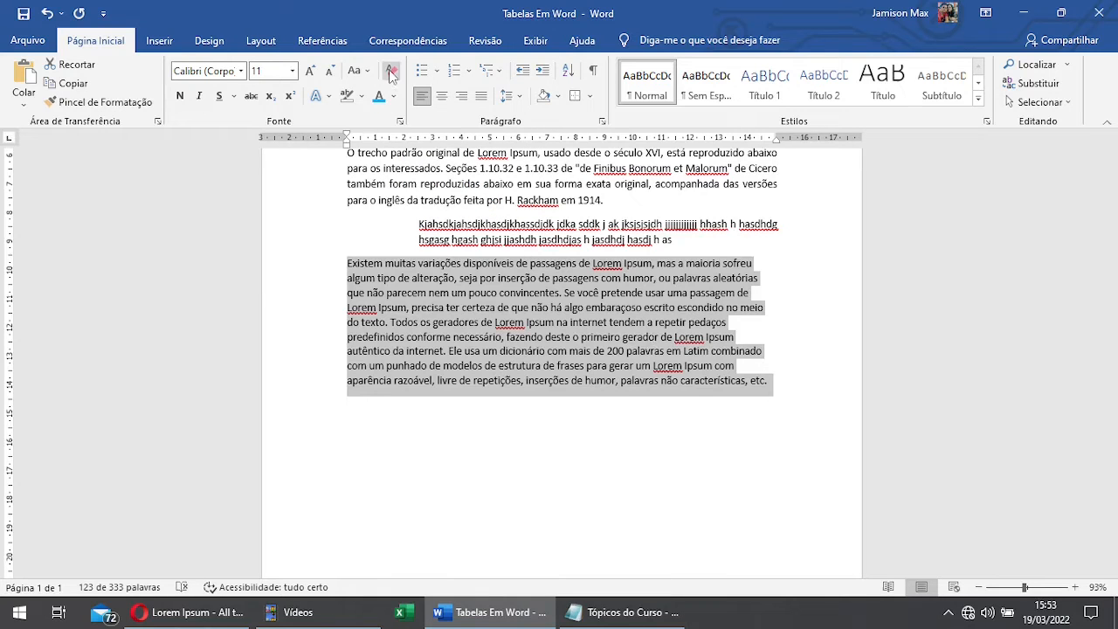
click(632, 432)
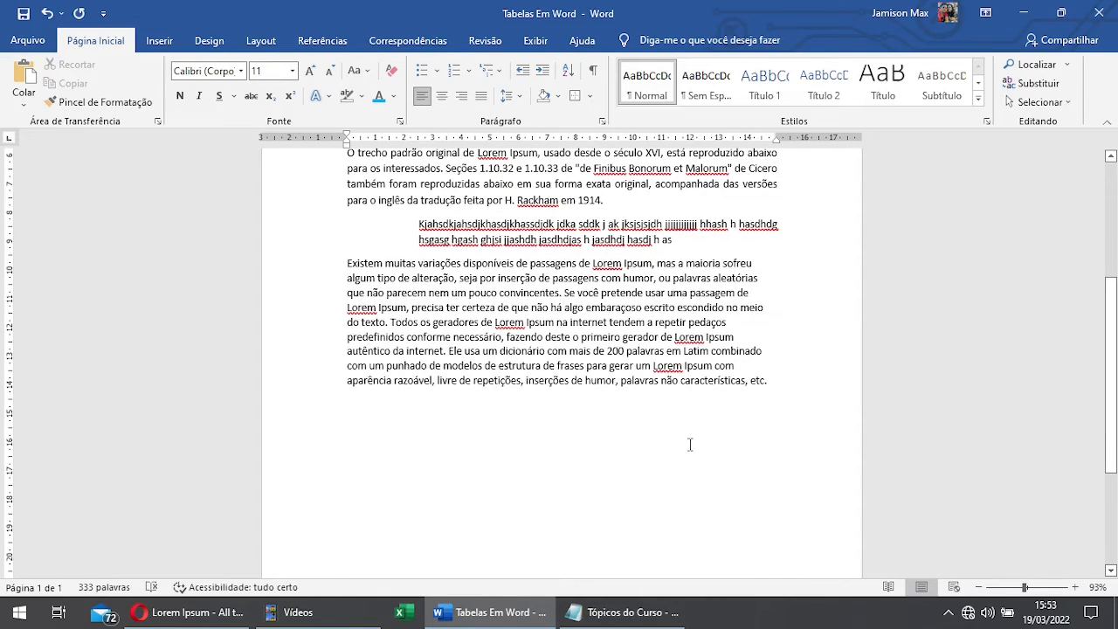
Step: Change the font colour of the paragraph beginning "O trecho padrão original" to red
scroll(689, 444, up, 1)
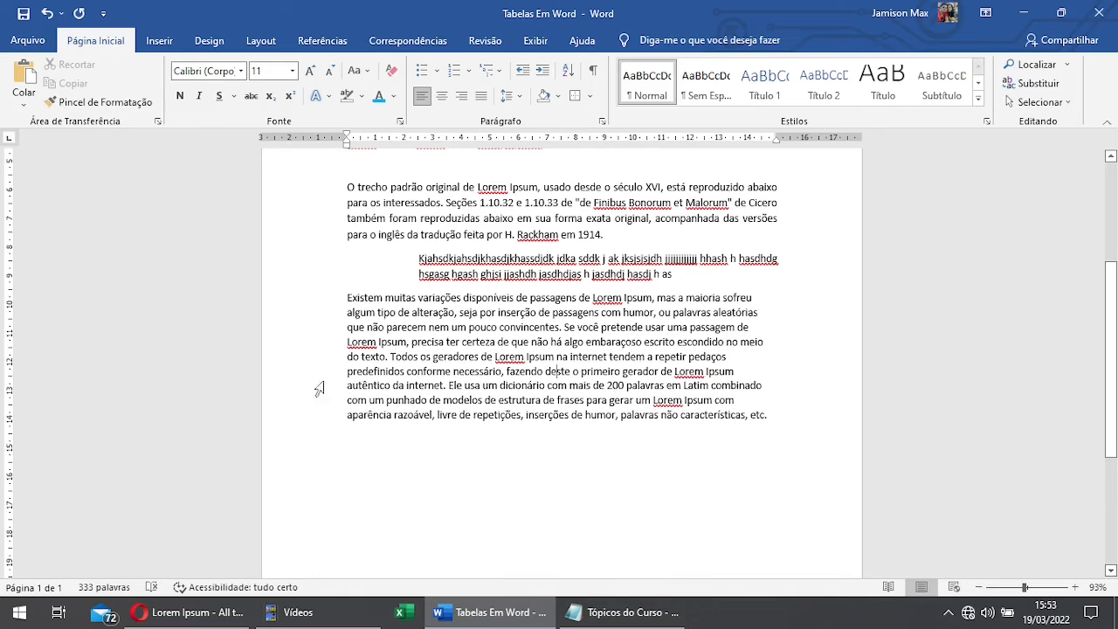
scroll(268, 236, up, 2)
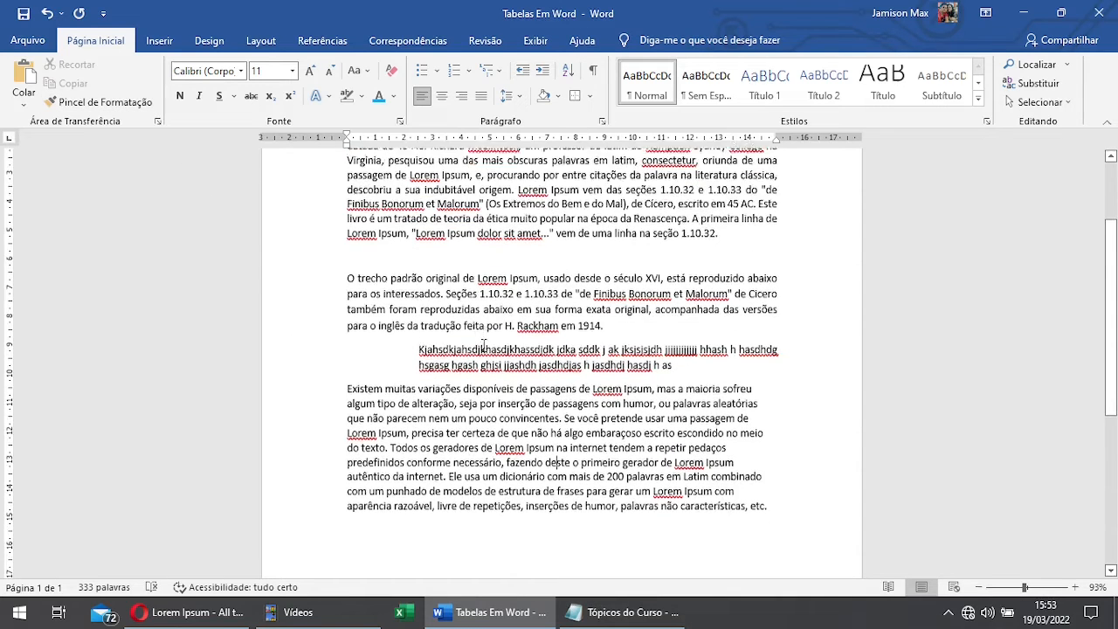
drag(622, 304, 330, 253)
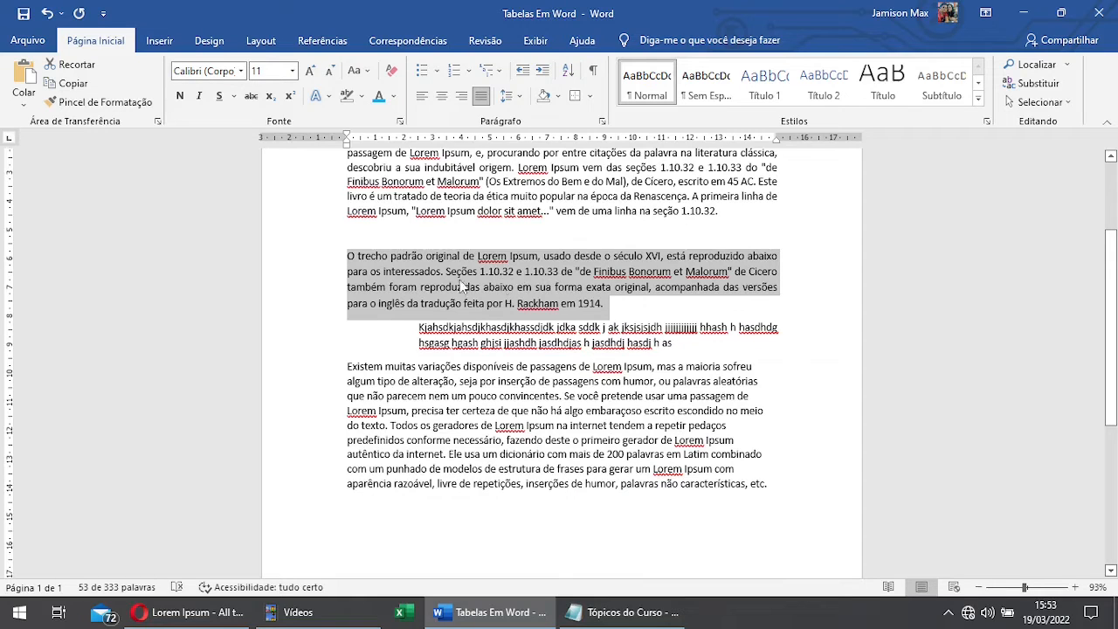
click(627, 303)
drag(357, 256, 348, 256)
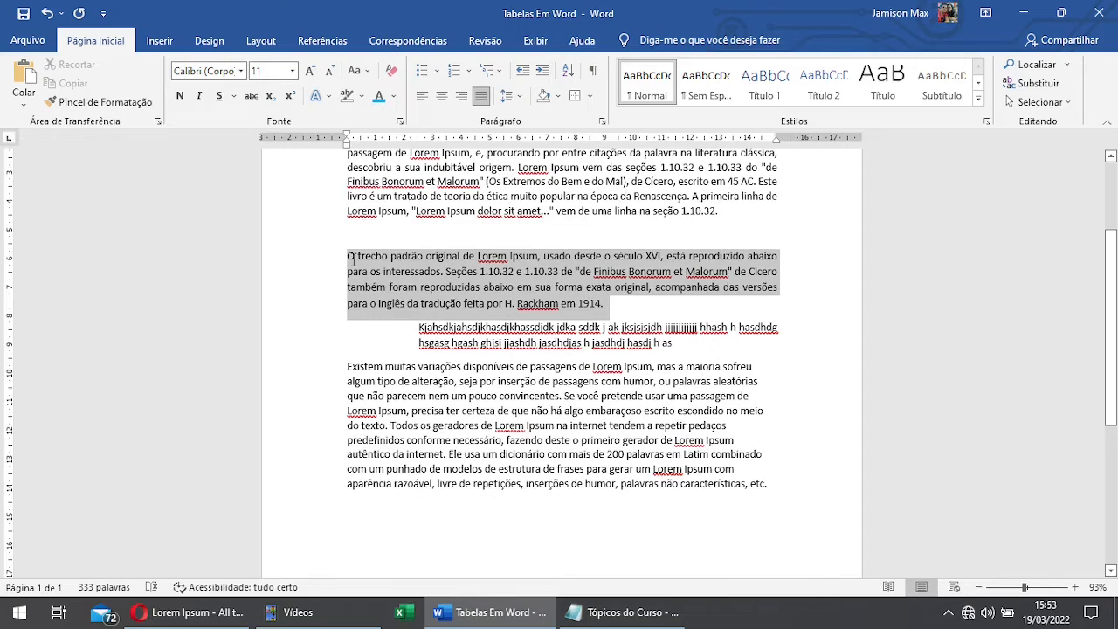
click(394, 96)
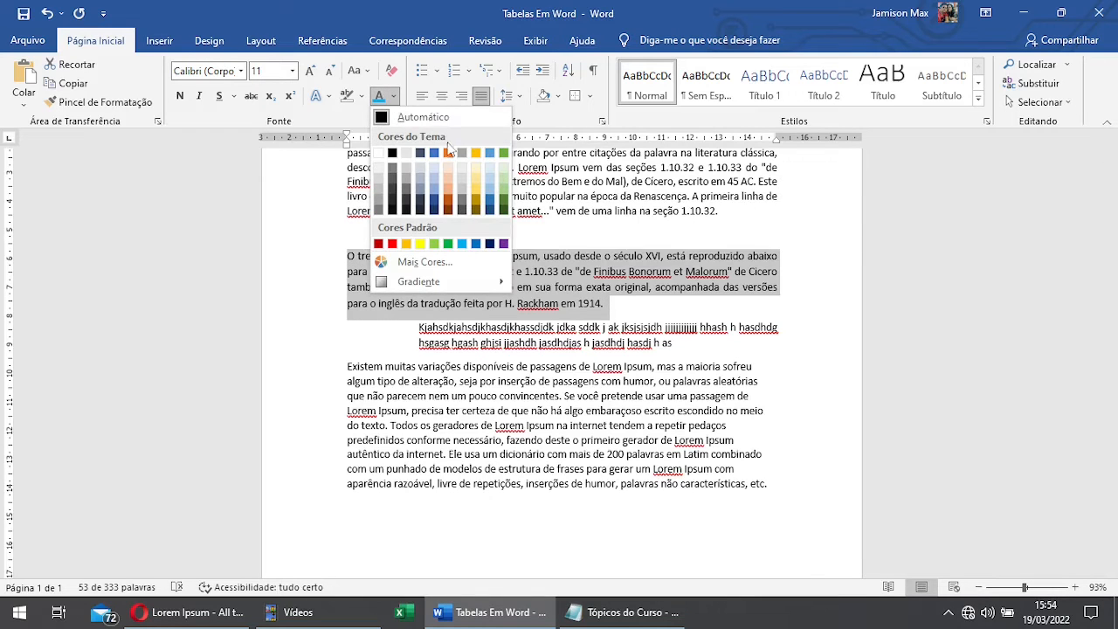
click(392, 243)
click(625, 306)
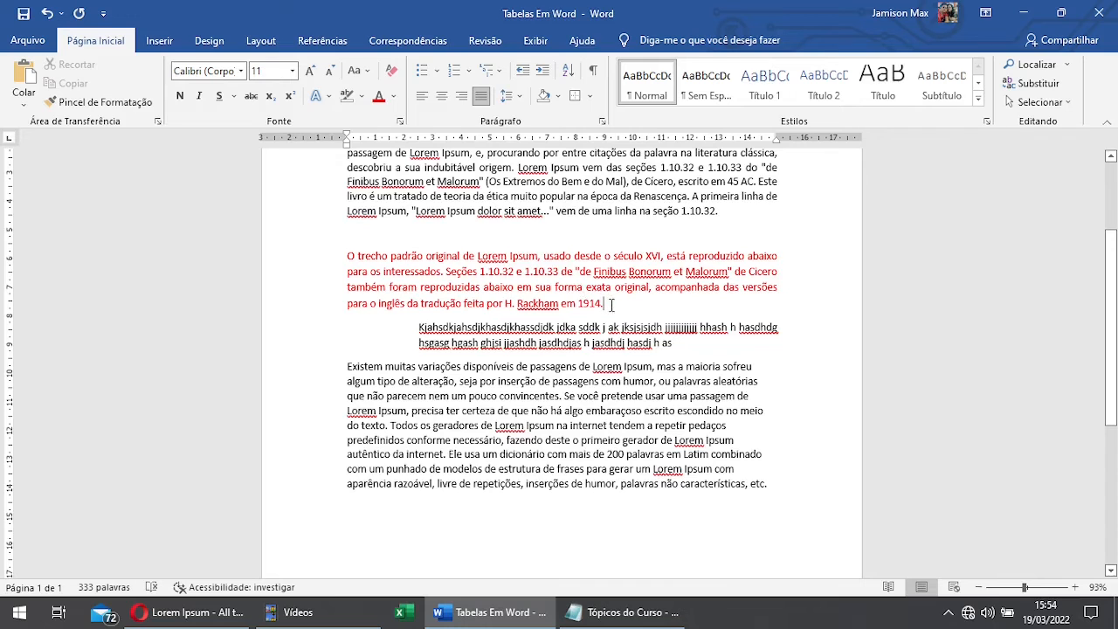
Step: Show the line spacing options for the red paragraph and close them without changing the spacing
drag(614, 301, 543, 256)
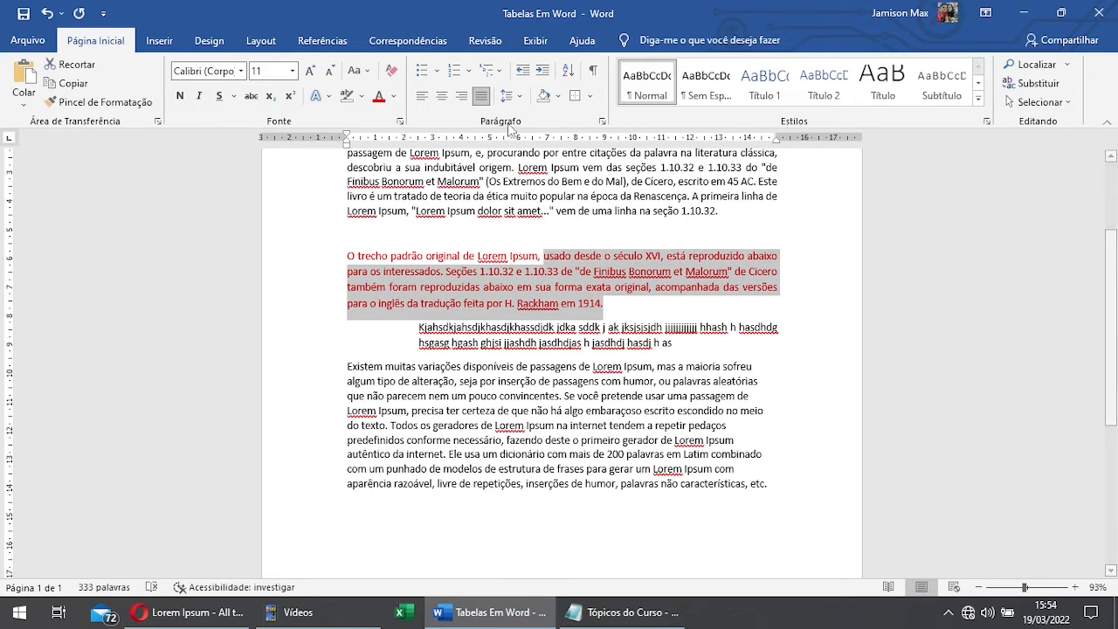
click(522, 96)
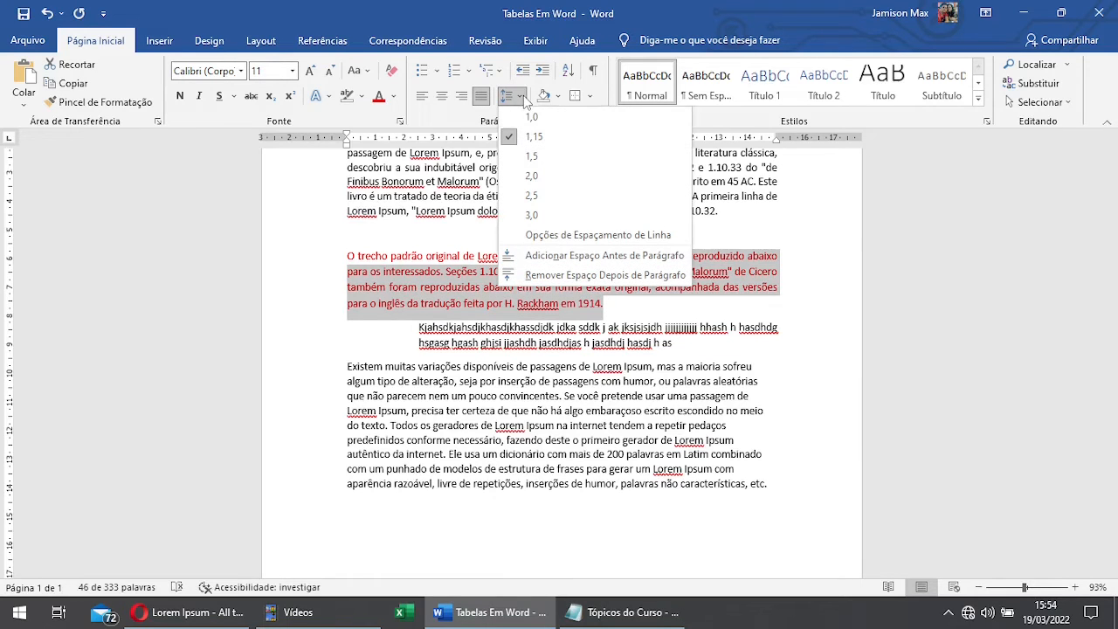
click(738, 312)
Step: Copy the formatting of the red paragraph beginning "O trecho padrão original" to the paragraph beginning "Existem muitas variações" with Format Painter (Pincel de Formatação)
drag(617, 307, 348, 256)
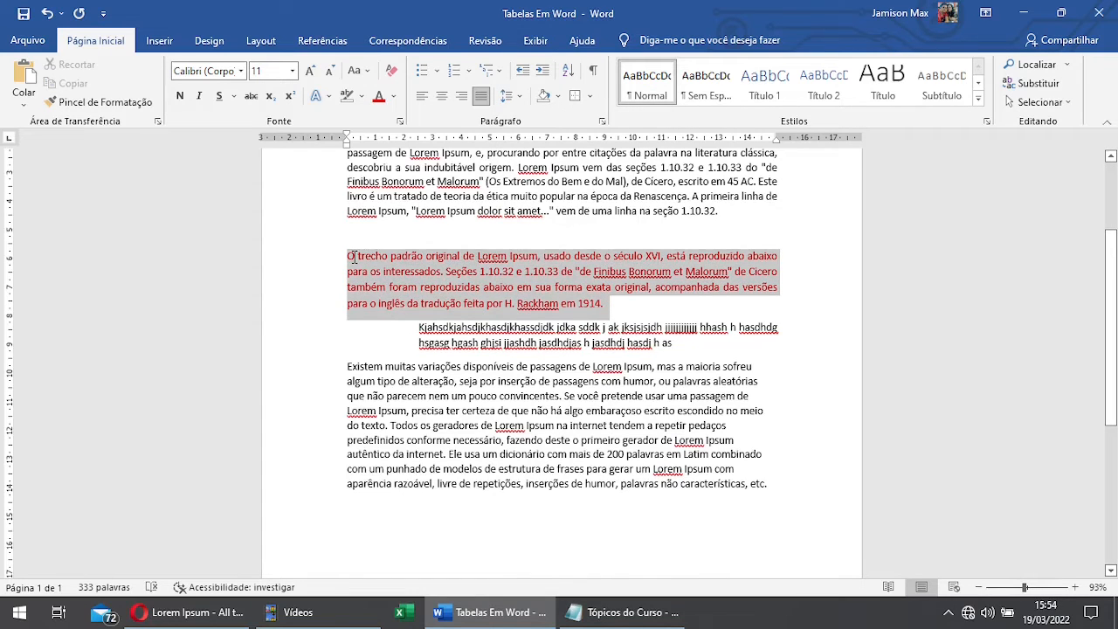
click(140, 103)
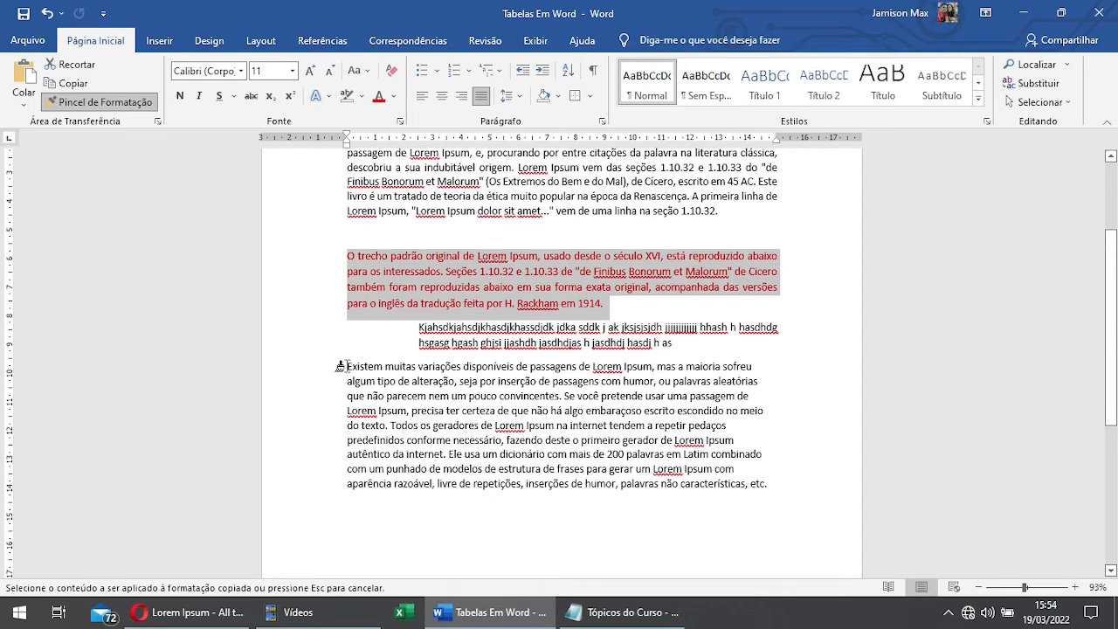
drag(341, 366, 777, 495)
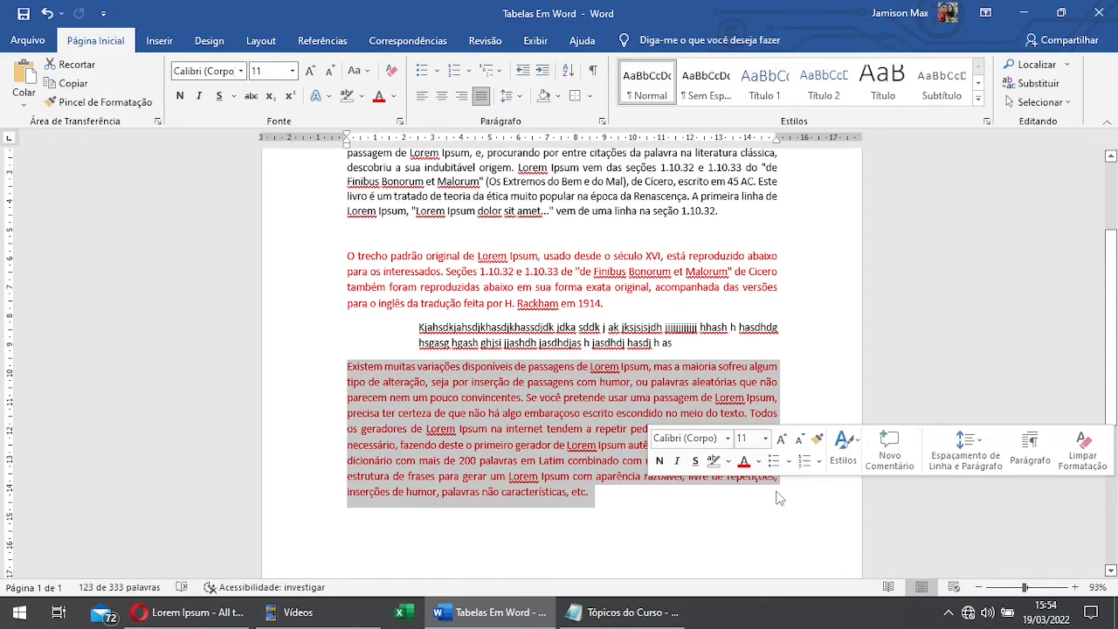
Step: Repeat the Format Painter copy from the "O trecho padrão original" paragraph onto the whole last paragraph
scroll(751, 494, down, 1)
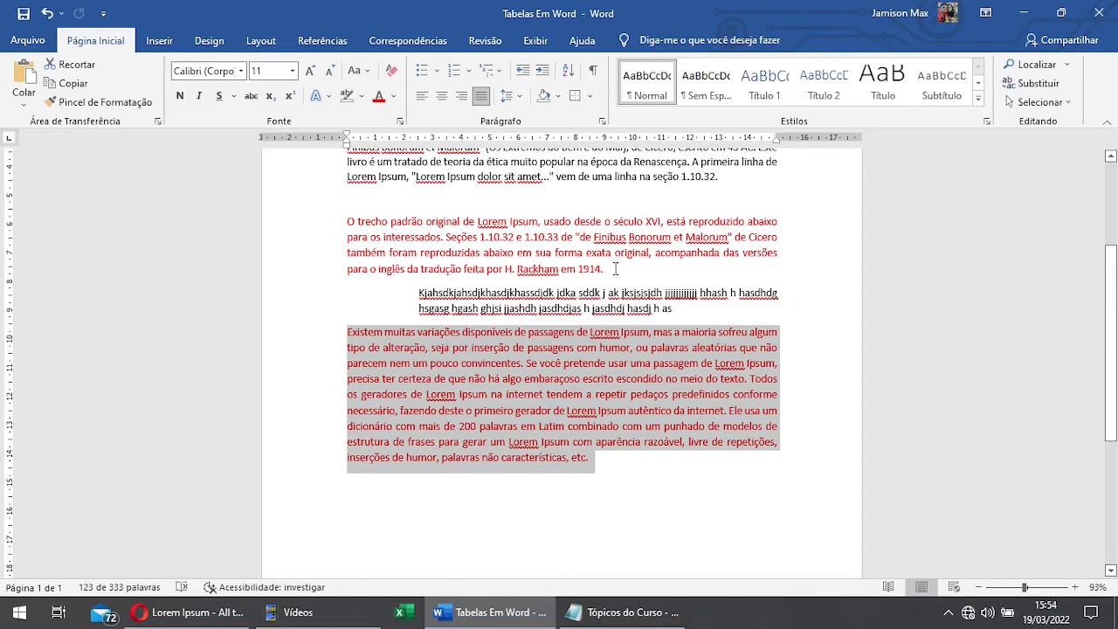
drag(614, 269, 353, 218)
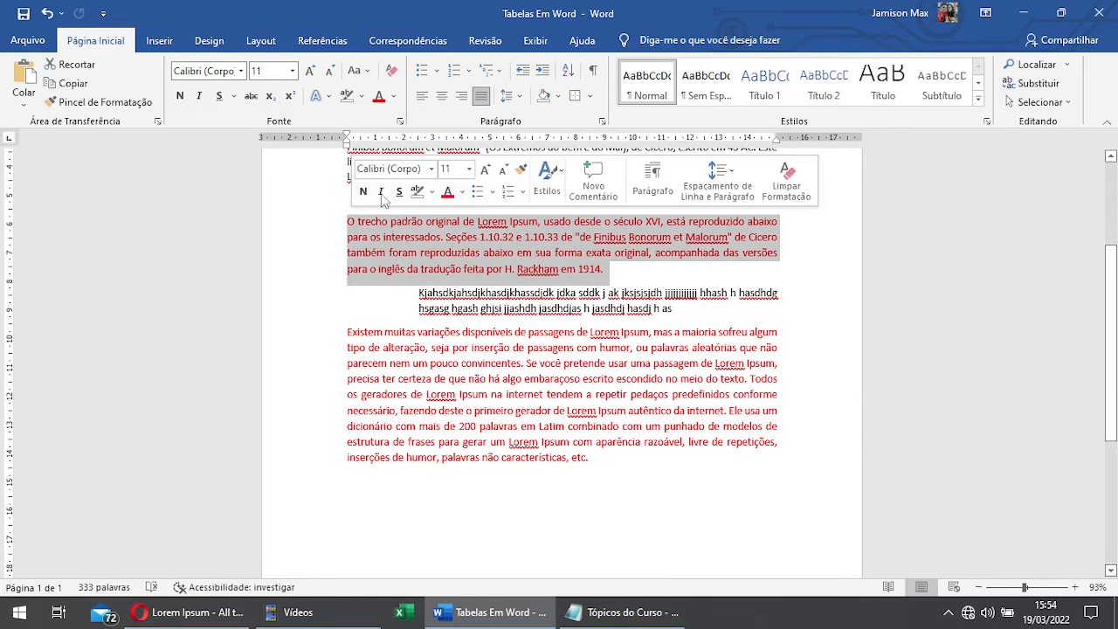
click(103, 103)
mouse_move(611, 458)
mouse_down()
mouse_move(353, 354)
mouse_move(347, 330)
mouse_up()
Step: Delete the indented two-line filler paragraph beginning "Kjahsdkjahsdjkhasdjkhassdjdk" between the two red paragraphs
scroll(666, 340, up, 1)
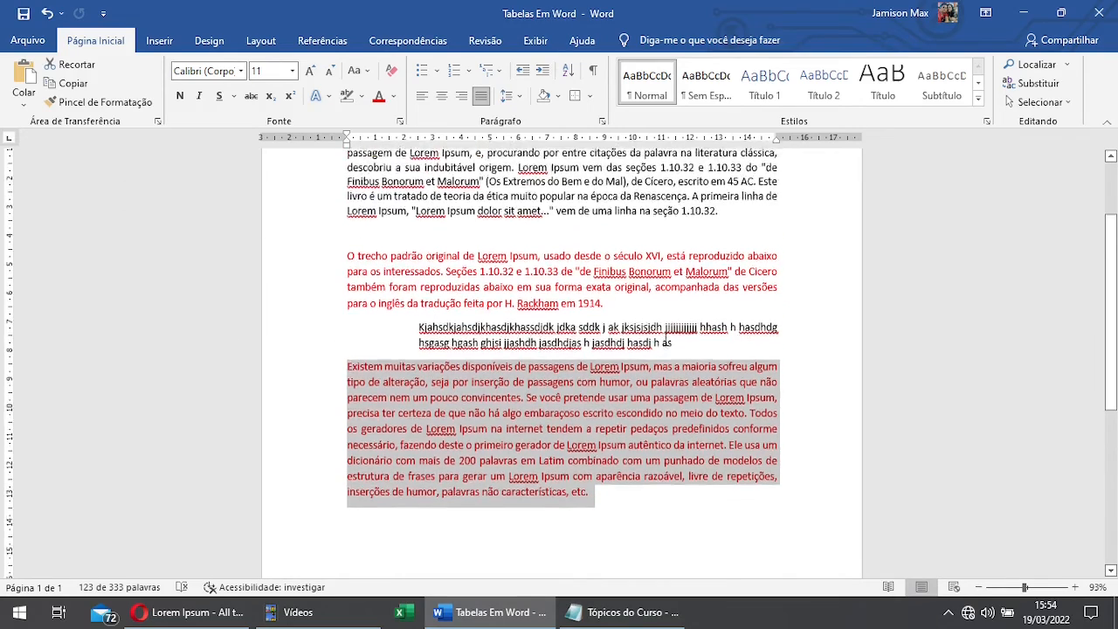
scroll(665, 337, up, 1)
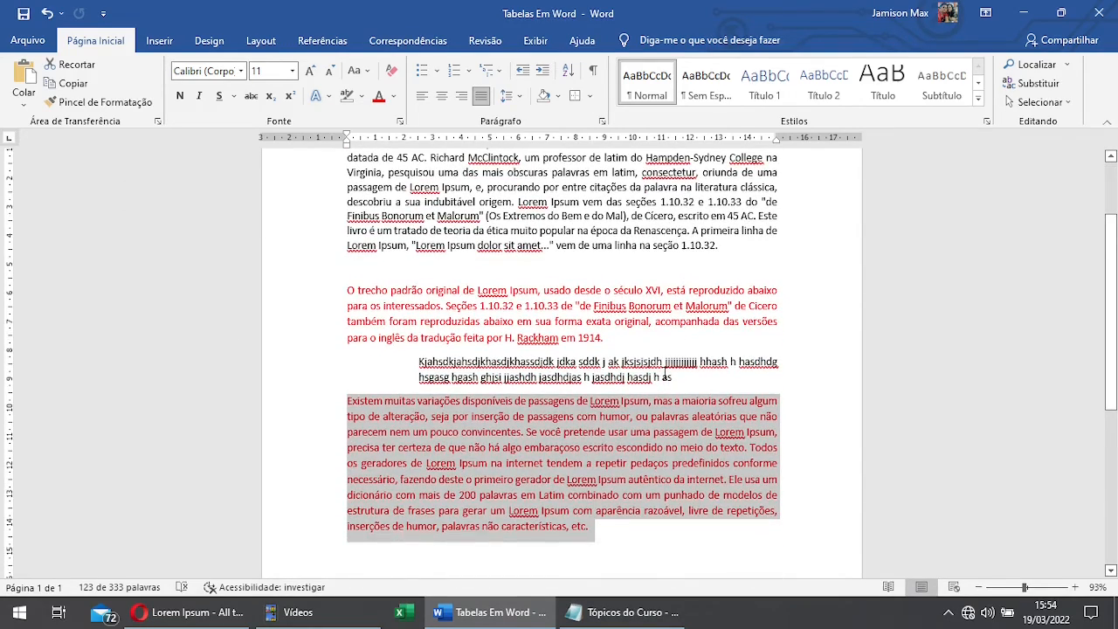
drag(691, 380, 418, 362)
key(Delete)
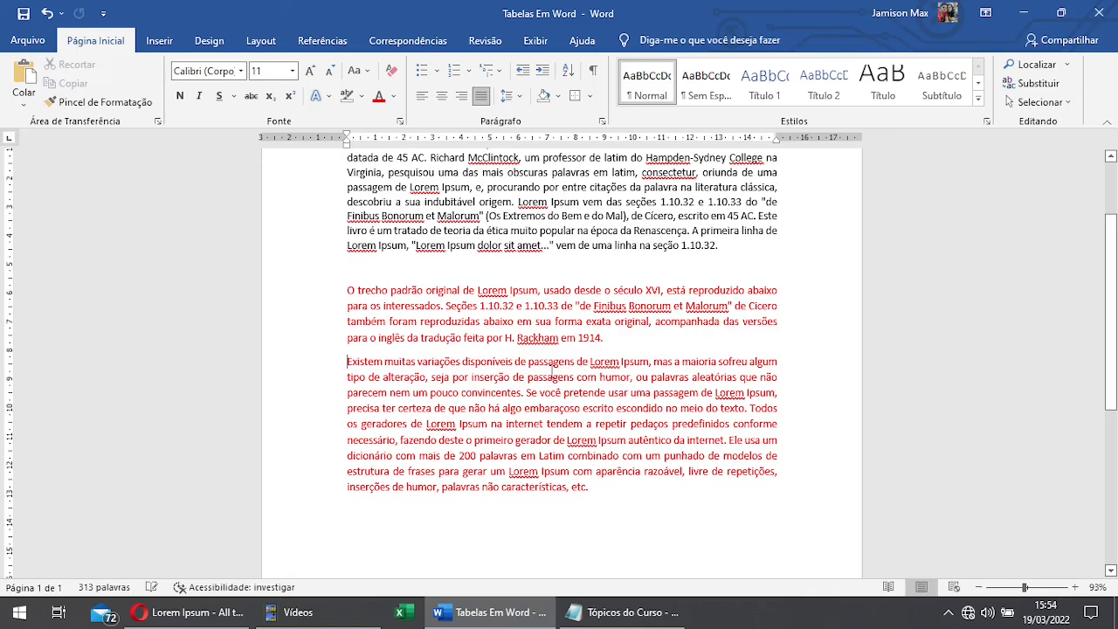